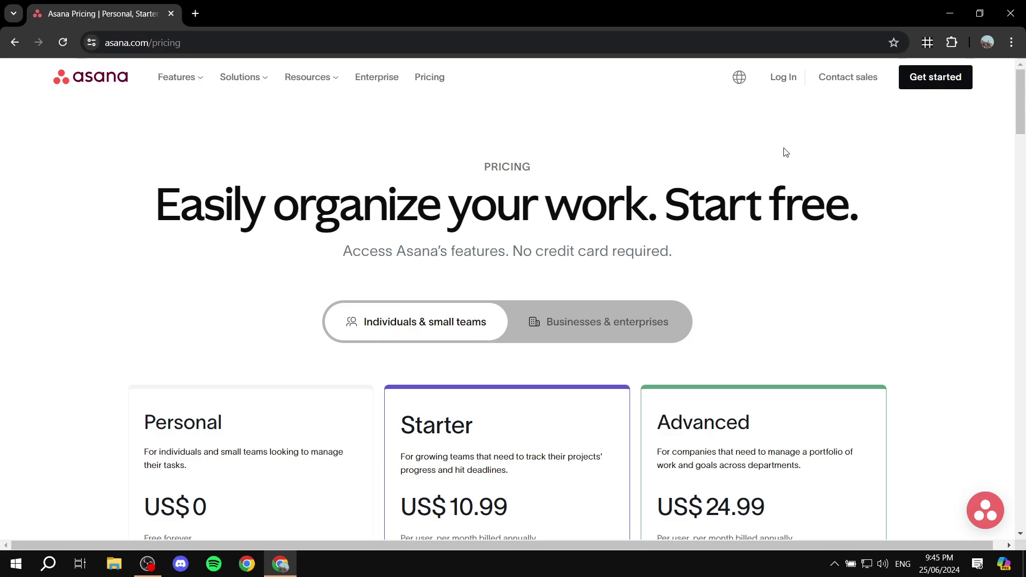
Step: Review the pricing page's free-start offer and the Personal plan's feature list, including its teammate limit
{"action": "left_click_drag", "start_coordinate": [871, 212], "coordinate": [667, 206]}
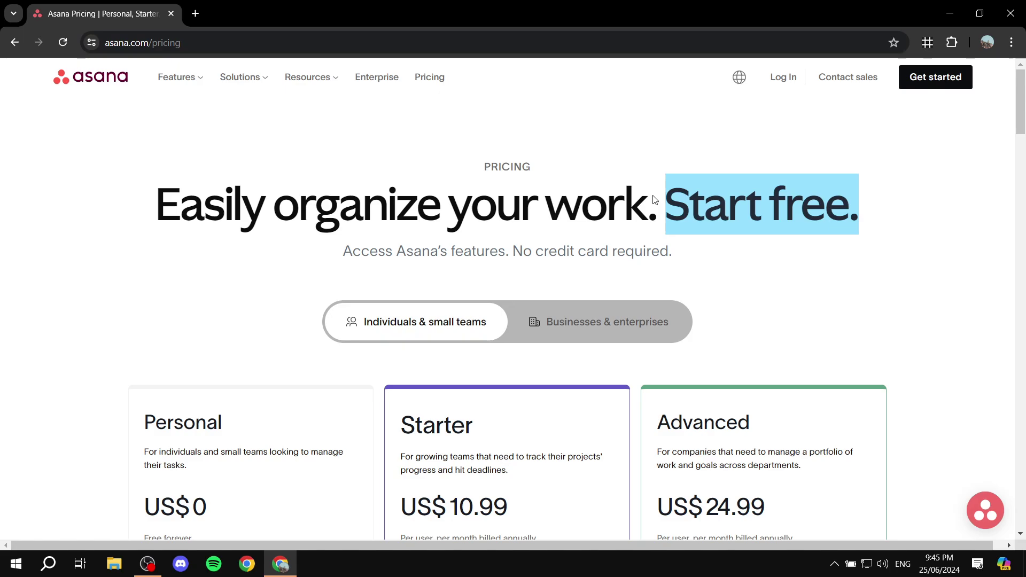
{"action": "left_click", "coordinate": [151, 276]}
{"action": "scroll", "coordinate": [142, 267], "scroll_direction": "down", "scroll_amount": 3}
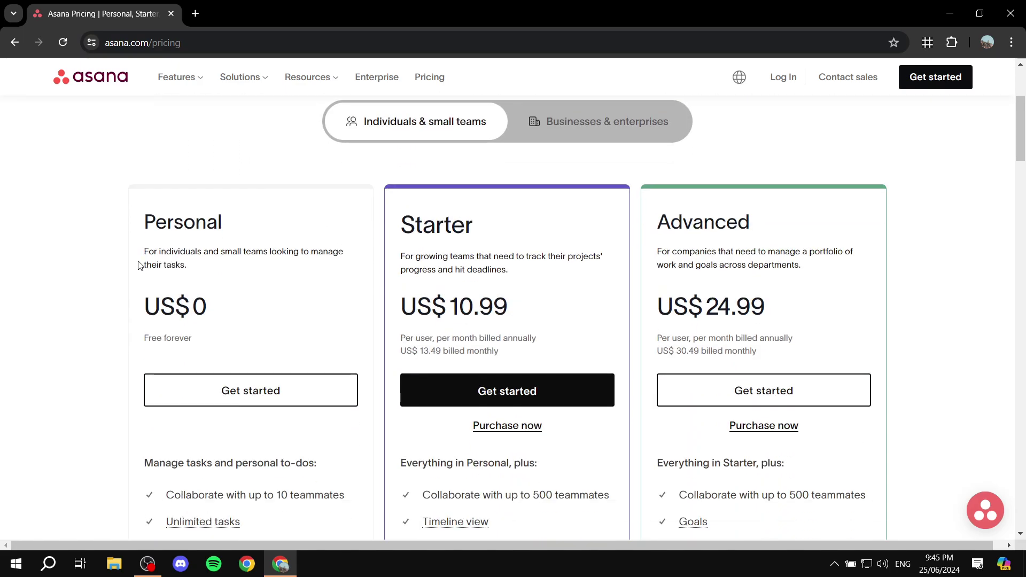
{"action": "double_click", "coordinate": [163, 234]}
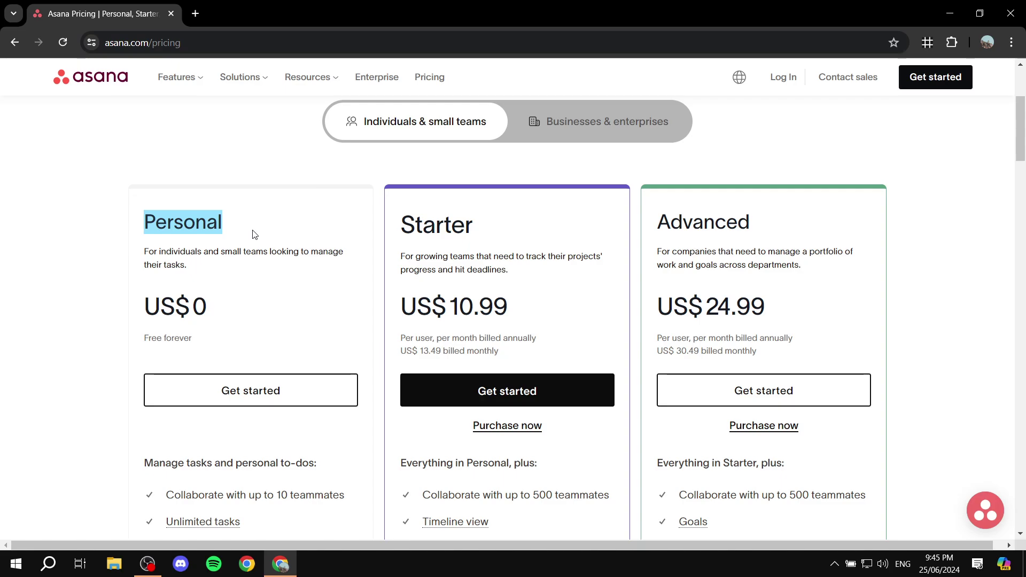
{"action": "scroll", "coordinate": [279, 275], "scroll_direction": "down", "scroll_amount": 3}
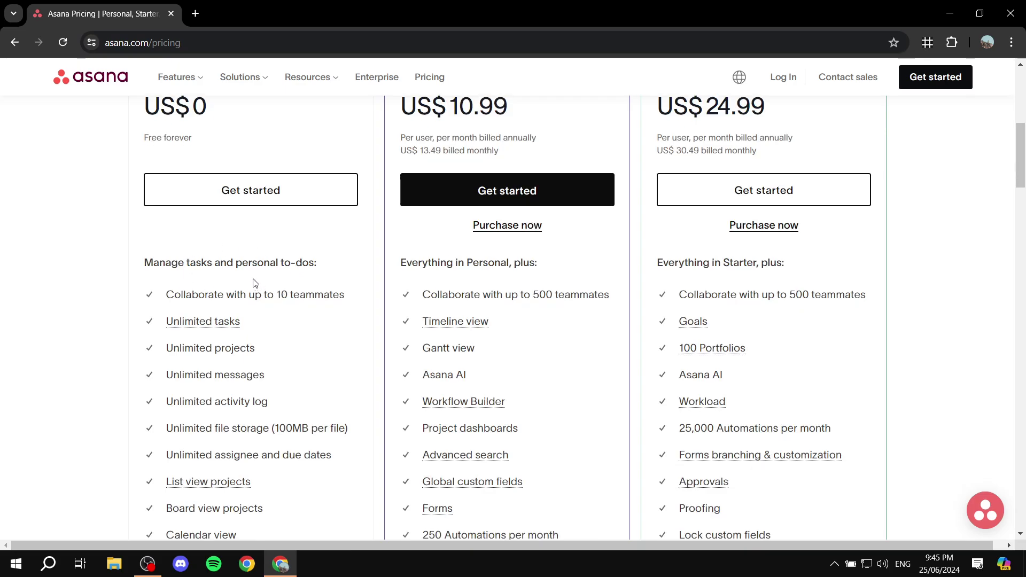
{"action": "left_click_drag", "start_coordinate": [134, 267], "coordinate": [348, 268]}
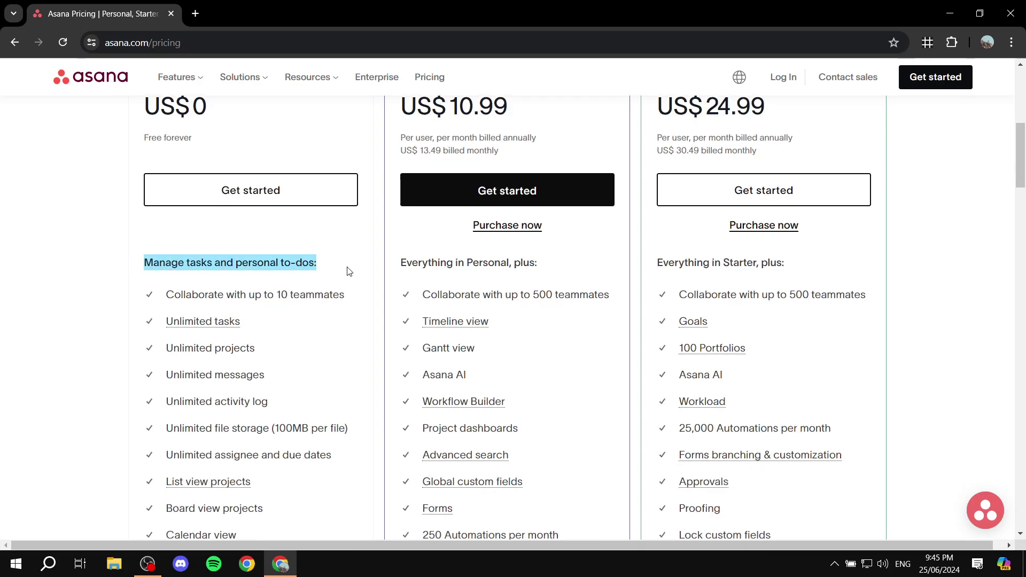
{"action": "left_click_drag", "start_coordinate": [261, 296], "coordinate": [357, 303]}
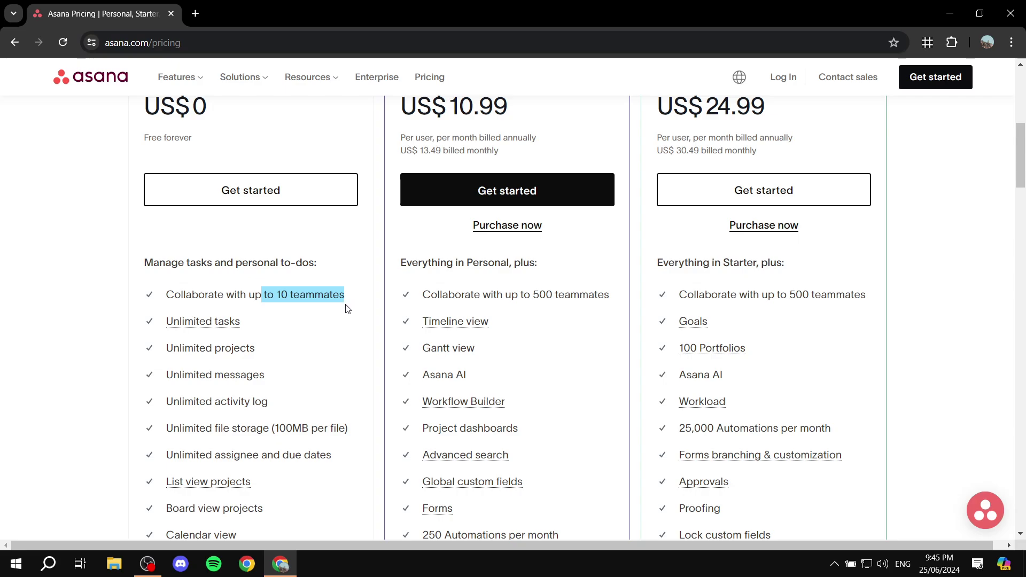
{"action": "left_click", "coordinate": [347, 305]}
{"action": "scroll", "coordinate": [310, 348], "scroll_direction": "down", "scroll_amount": 6}
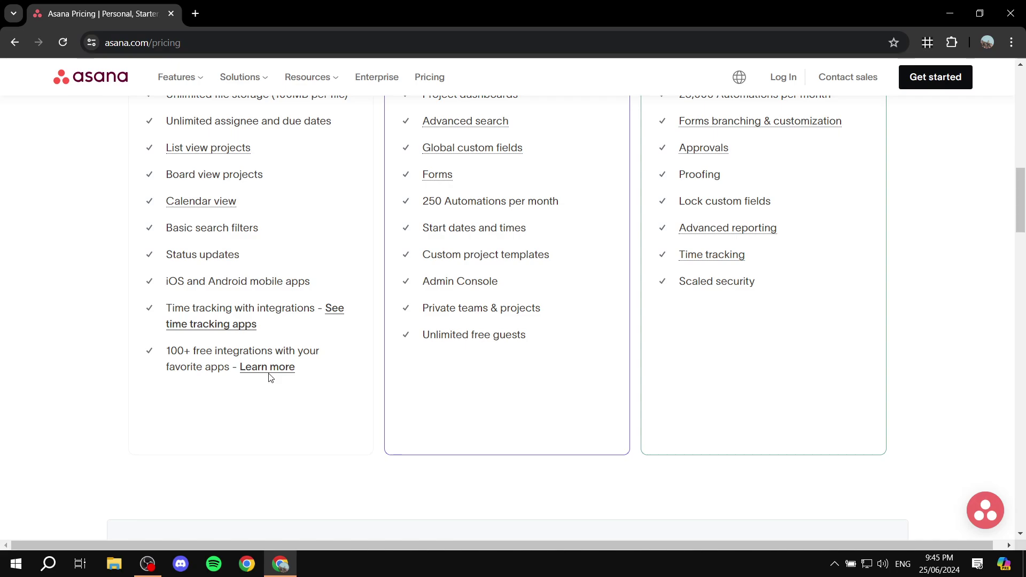
Step: Compare the Starter plan's price and billing terms with the Personal plan
{"action": "scroll", "coordinate": [270, 377], "scroll_direction": "up", "scroll_amount": 8}
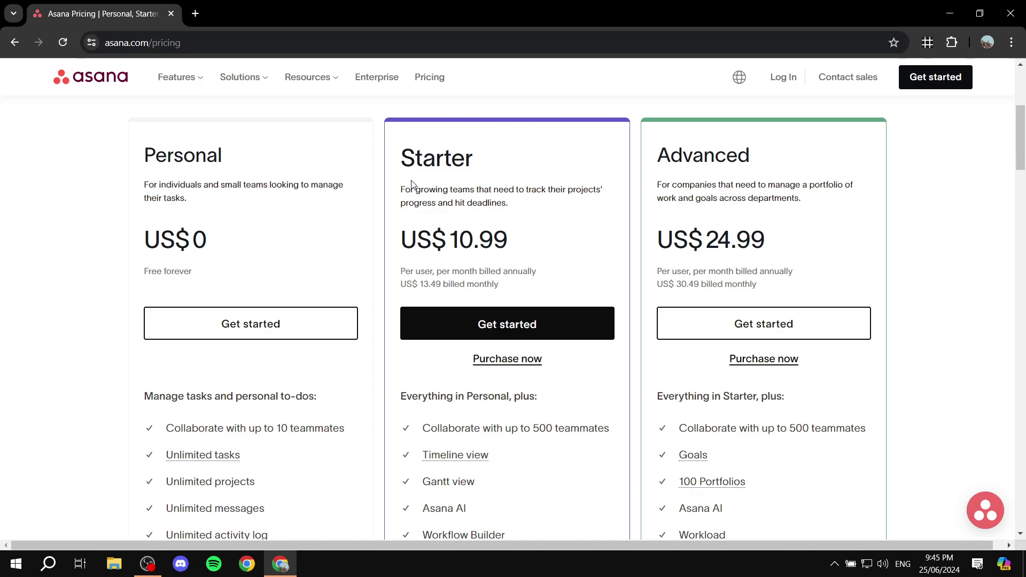
{"action": "left_click_drag", "start_coordinate": [400, 272], "coordinate": [486, 273]}
{"action": "left_click", "coordinate": [486, 273]}
{"action": "scroll", "coordinate": [384, 286], "scroll_direction": "up", "scroll_amount": 1}
{"action": "left_click_drag", "start_coordinate": [135, 225], "coordinate": [219, 268]}
{"action": "left_click", "coordinate": [219, 268]}
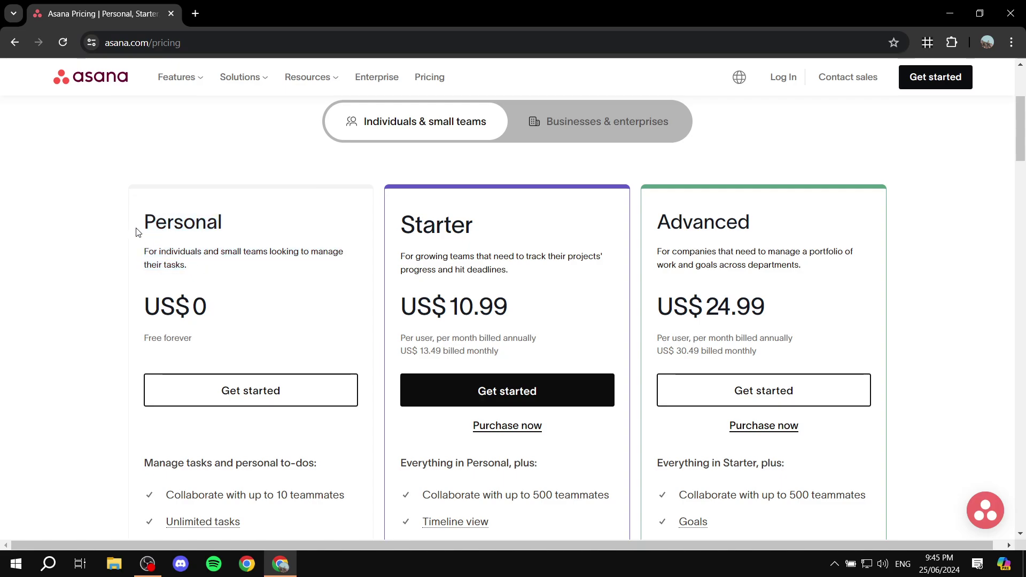
{"action": "left_click_drag", "start_coordinate": [136, 228], "coordinate": [266, 235]}
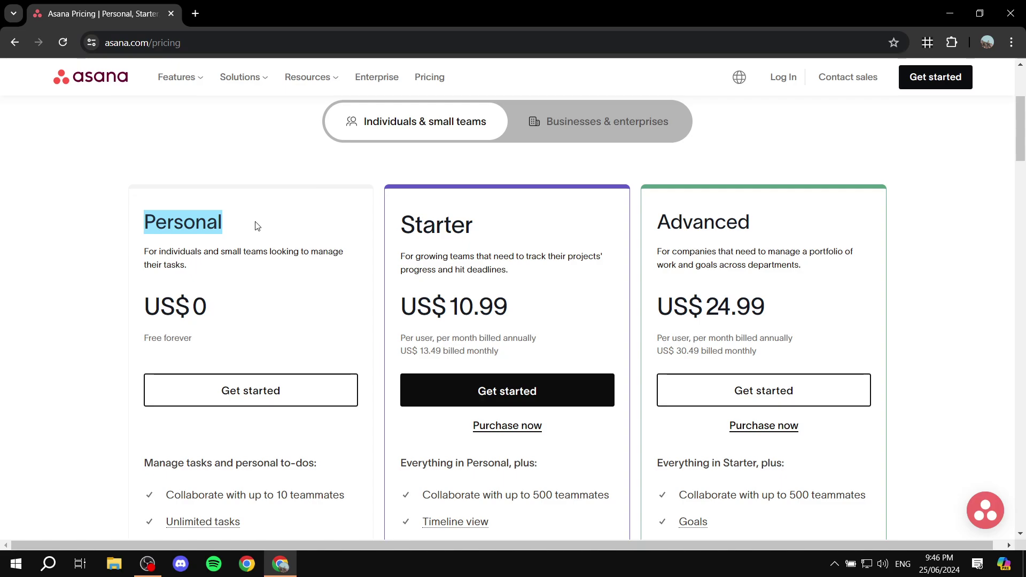
{"action": "left_click", "coordinate": [269, 226]}
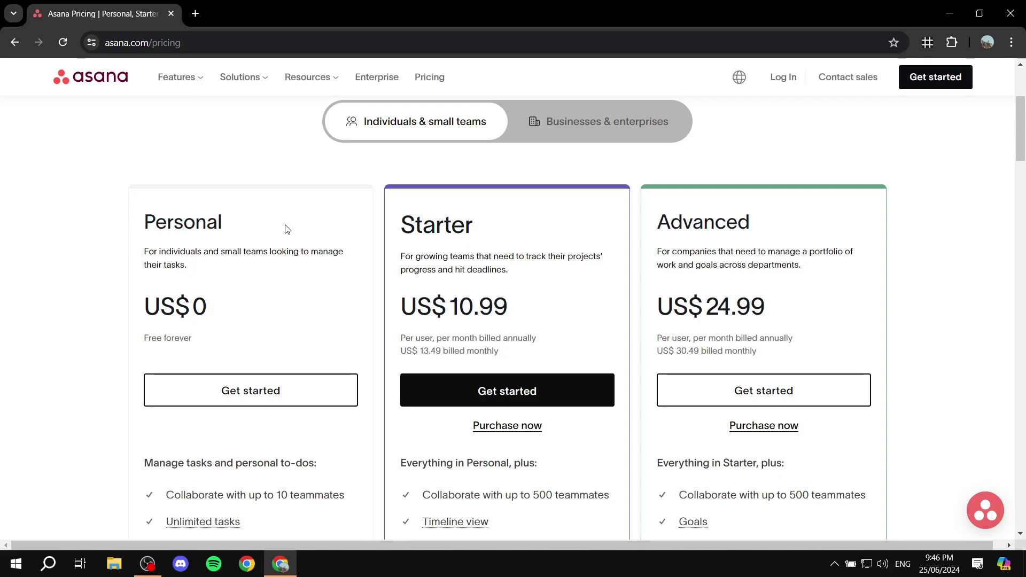
{"action": "left_click_drag", "start_coordinate": [279, 228], "coordinate": [137, 225]}
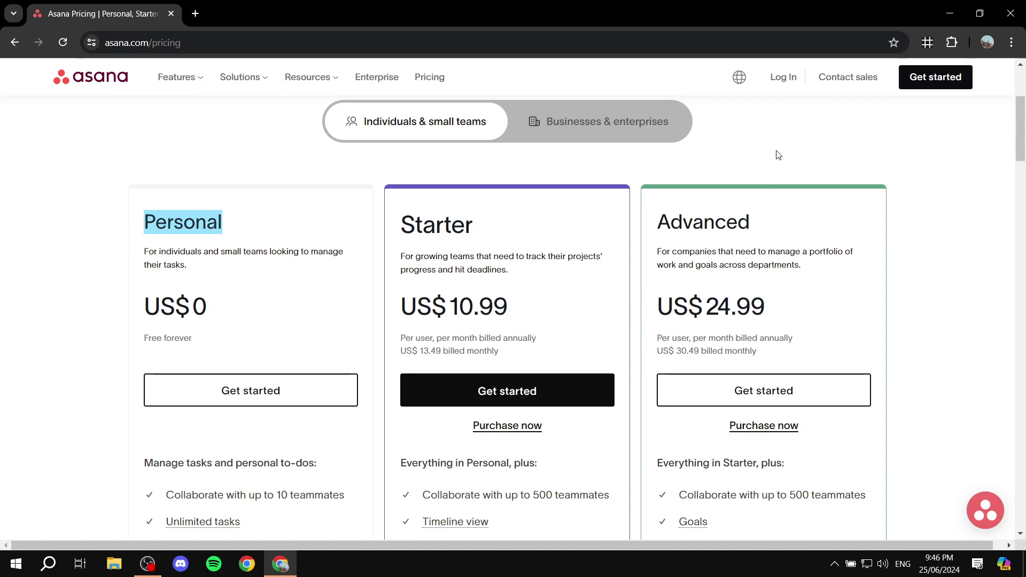
Step: Open the account sign-up page and check the work e-mail field for sign-up
{"action": "left_click", "coordinate": [930, 81]}
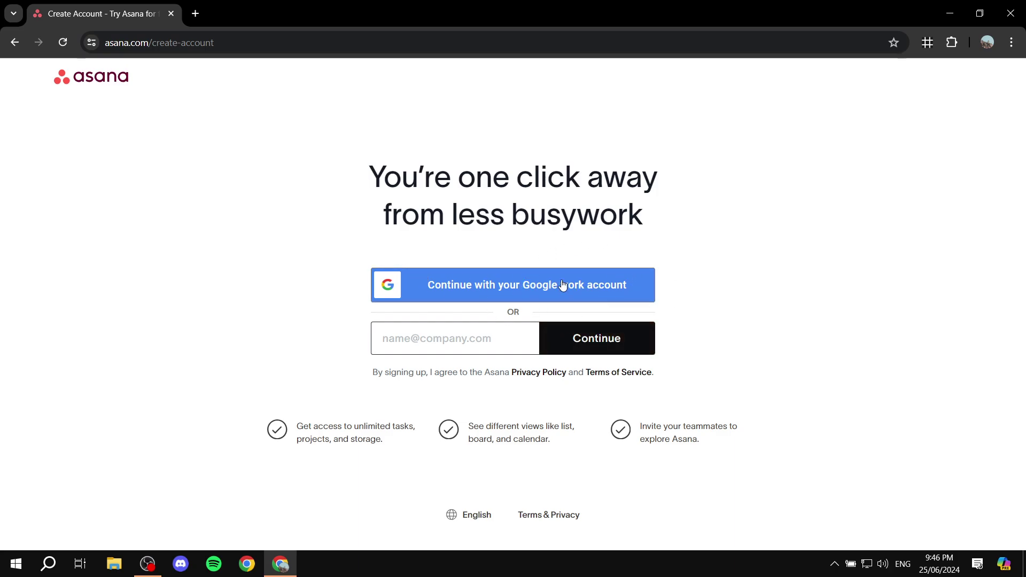
{"action": "left_click", "coordinate": [478, 338]}
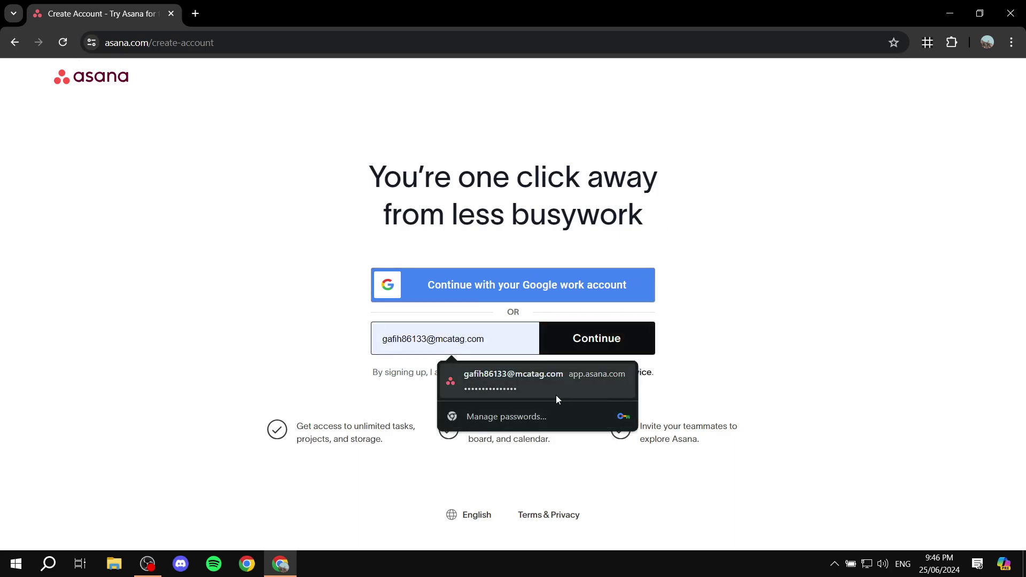
{"action": "left_click", "coordinate": [752, 287]}
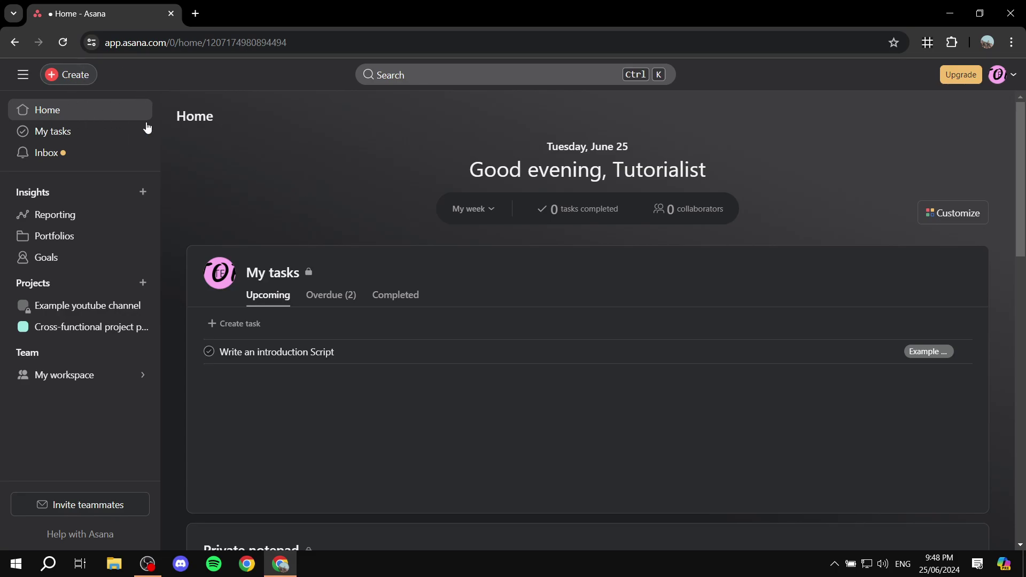
Step: View My tasks and the Inbox in the workspace
{"action": "left_click", "coordinate": [42, 132]}
{"action": "left_click", "coordinate": [54, 154]}
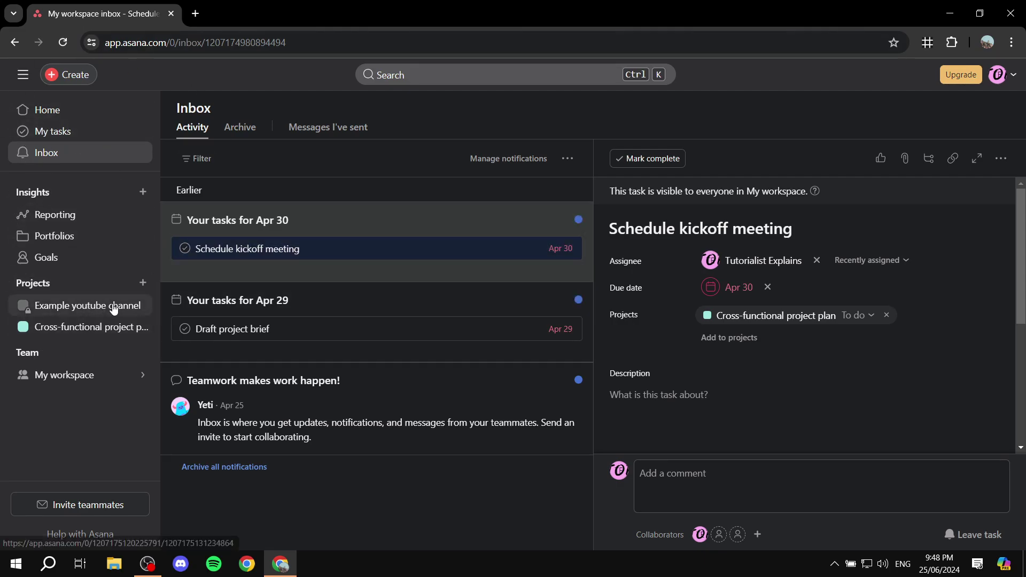
Step: Start a new project and open the project template library
{"action": "left_click", "coordinate": [142, 283]}
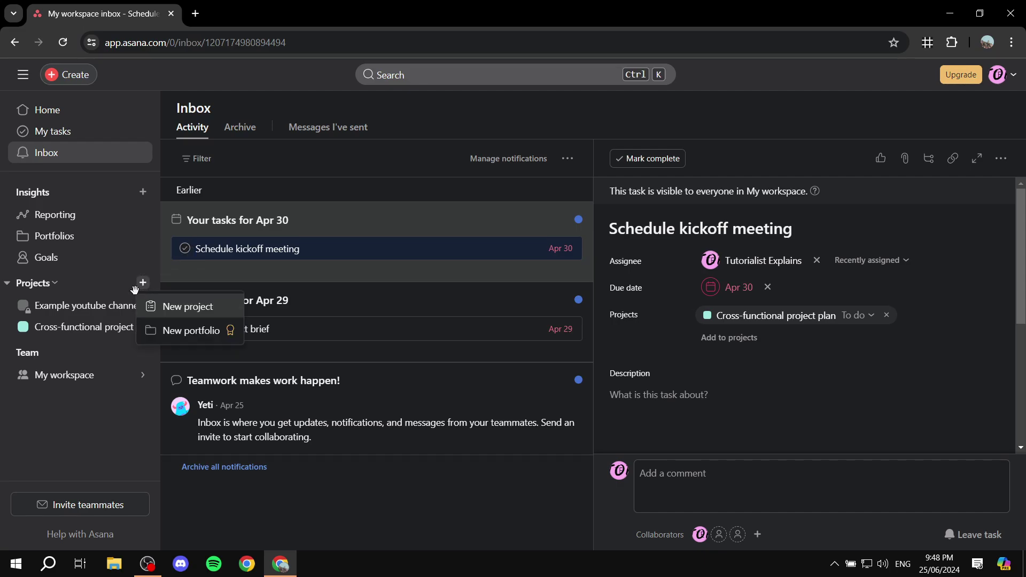
{"action": "left_click", "coordinate": [194, 306]}
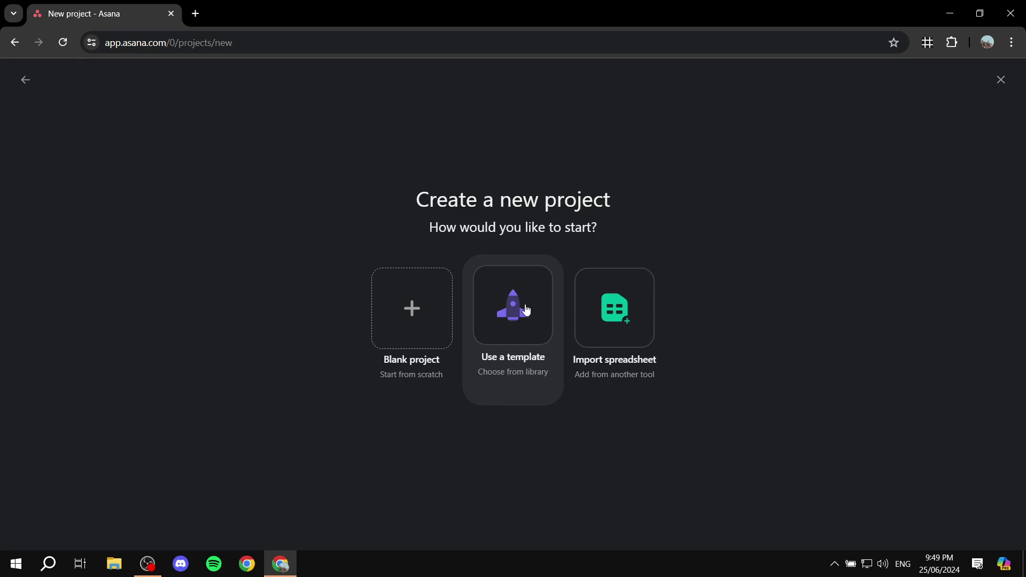
{"action": "left_click", "coordinate": [526, 309]}
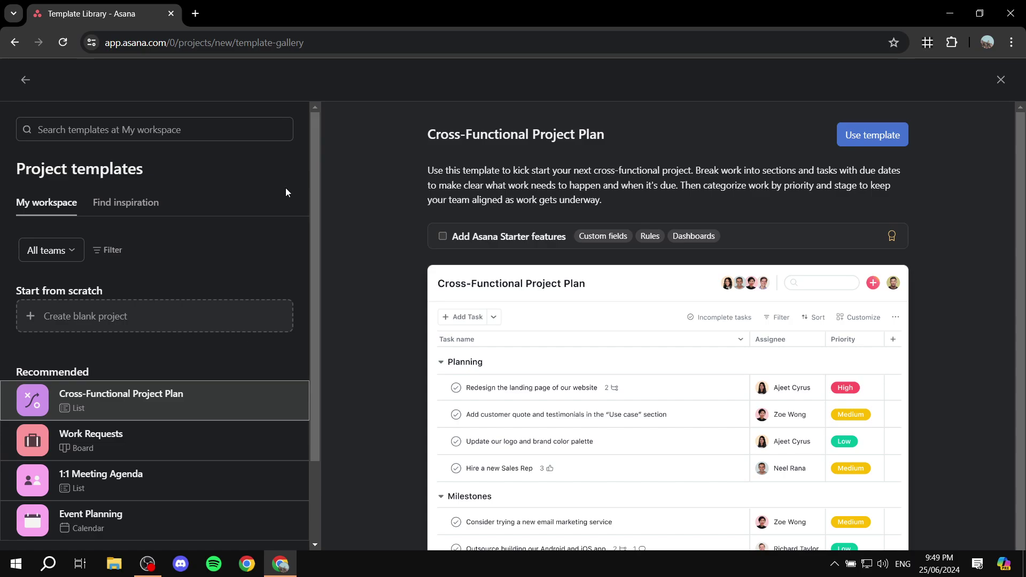
Step: Search the workspace's project templates for "Social" and clear the search
{"action": "left_click", "coordinate": [219, 132]}
{"action": "type", "text": "Social"}
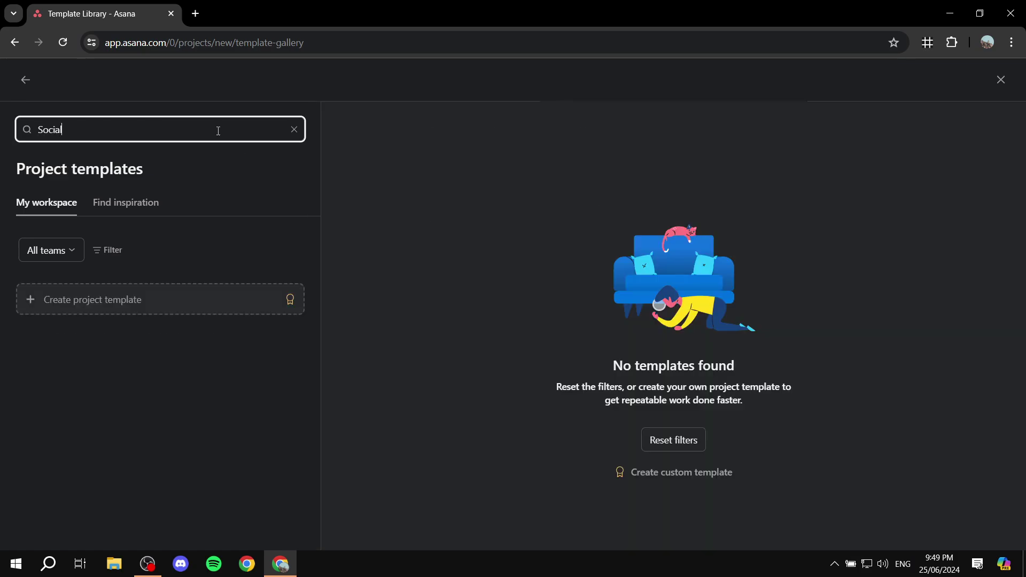
{"action": "key", "text": "BackSpace"}
{"action": "key", "text": "BackSpace"}
{"action": "key", "text": "BackSpace"}
{"action": "key", "text": "BackSpace"}
{"action": "key", "text": "BackSpace"}
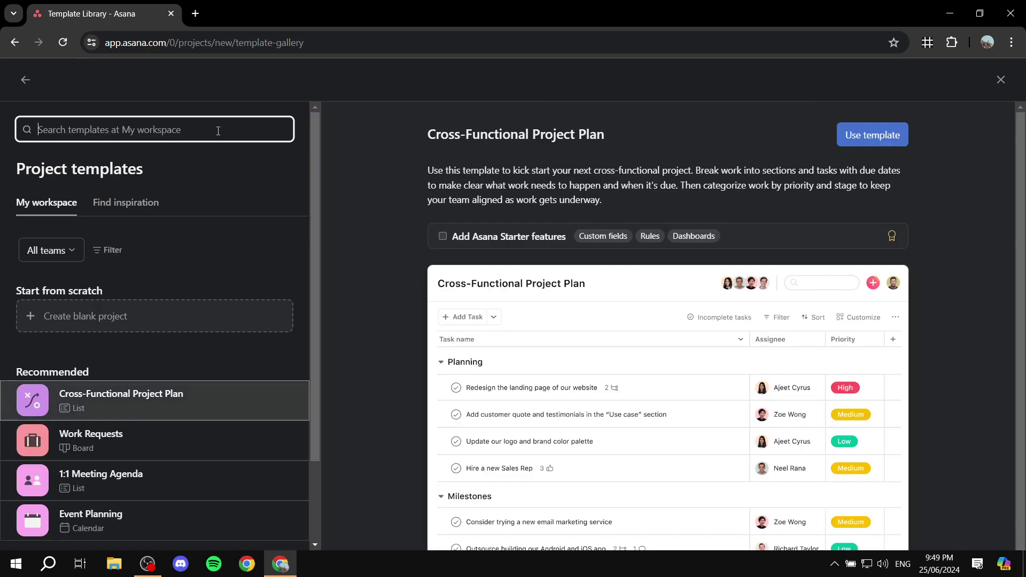
Step: Browse the Find inspiration templates across the planning, ticket tracking, meeting agenda and product categories
{"action": "left_click", "coordinate": [123, 202]}
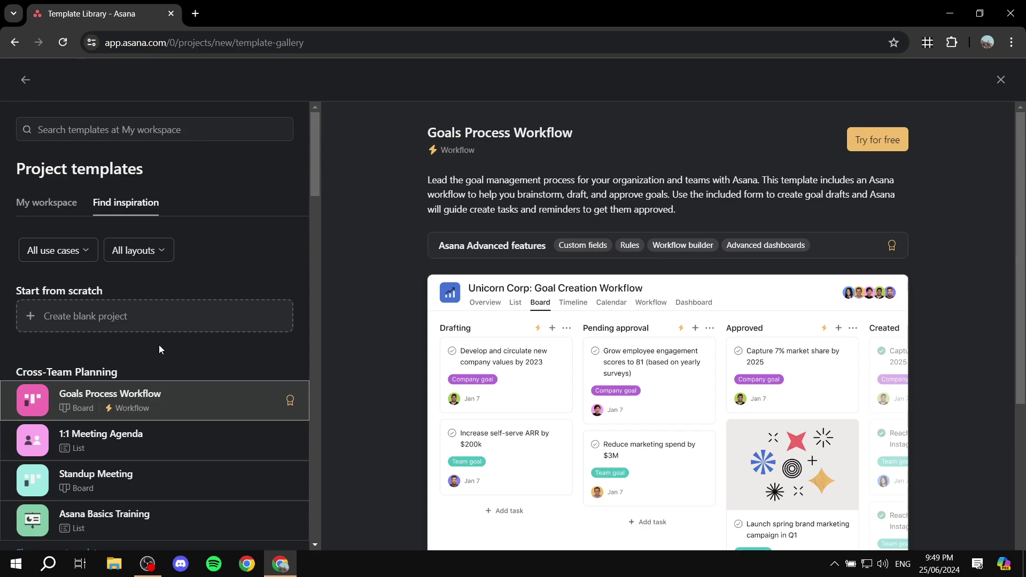
{"action": "scroll", "coordinate": [155, 347], "scroll_direction": "down", "scroll_amount": 5}
{"action": "scroll", "coordinate": [203, 281], "scroll_direction": "down", "scroll_amount": 4}
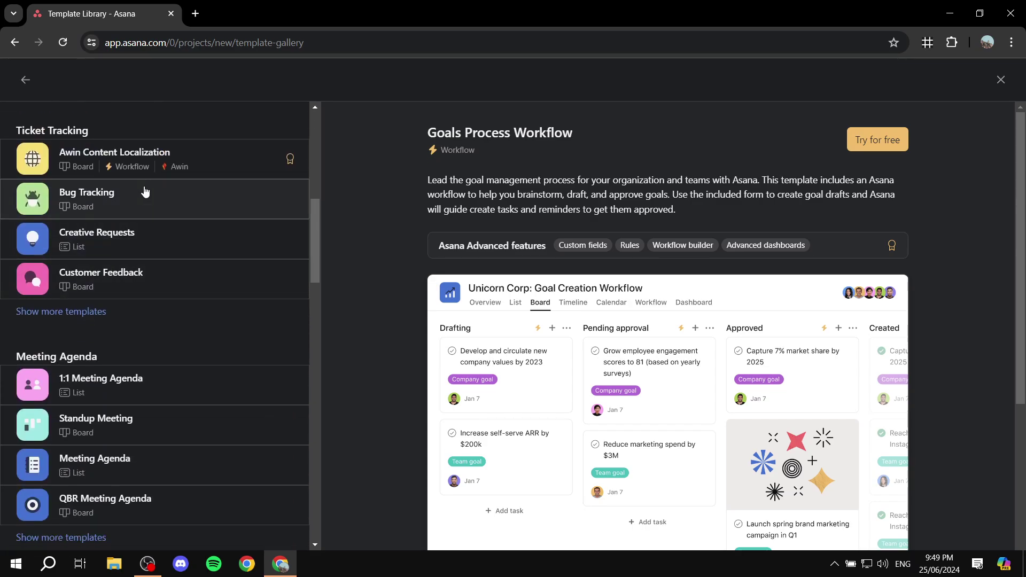
{"action": "scroll", "coordinate": [151, 190], "scroll_direction": "down", "scroll_amount": 5}
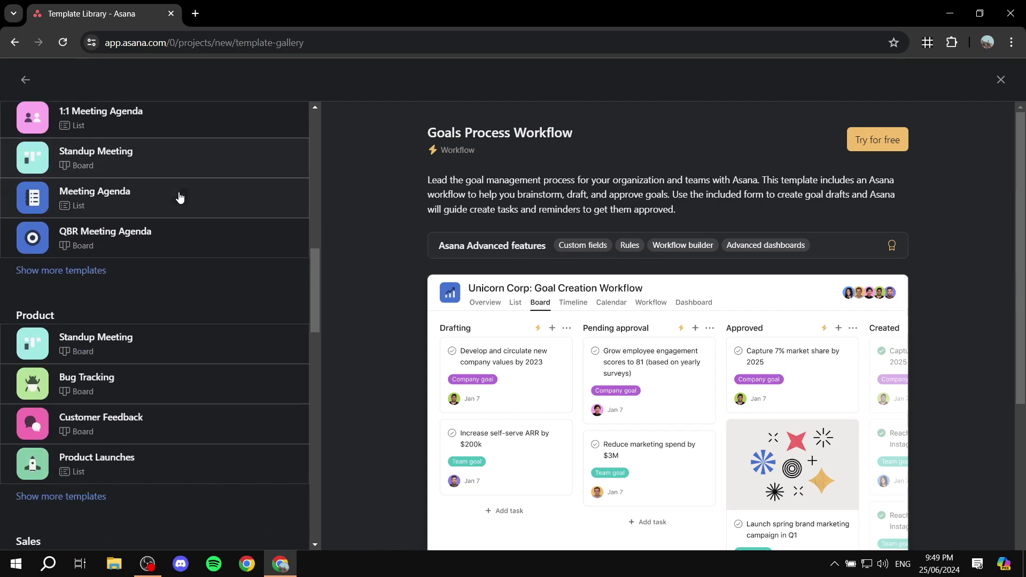
{"action": "scroll", "coordinate": [181, 197], "scroll_direction": "down", "scroll_amount": 1}
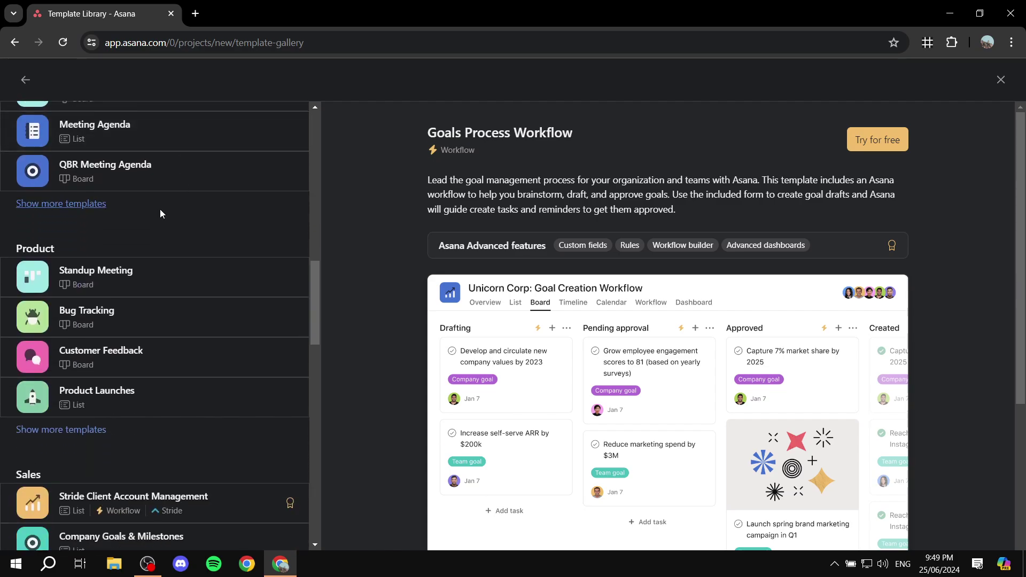
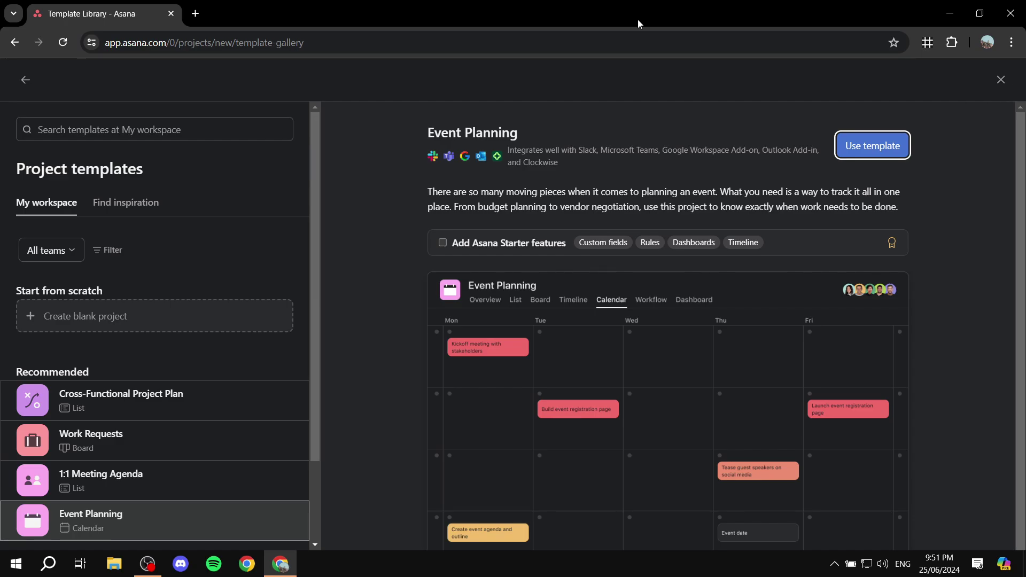
Step: Leave the template library and start a blank project named "Social Media management"
{"action": "left_click", "coordinate": [18, 85]}
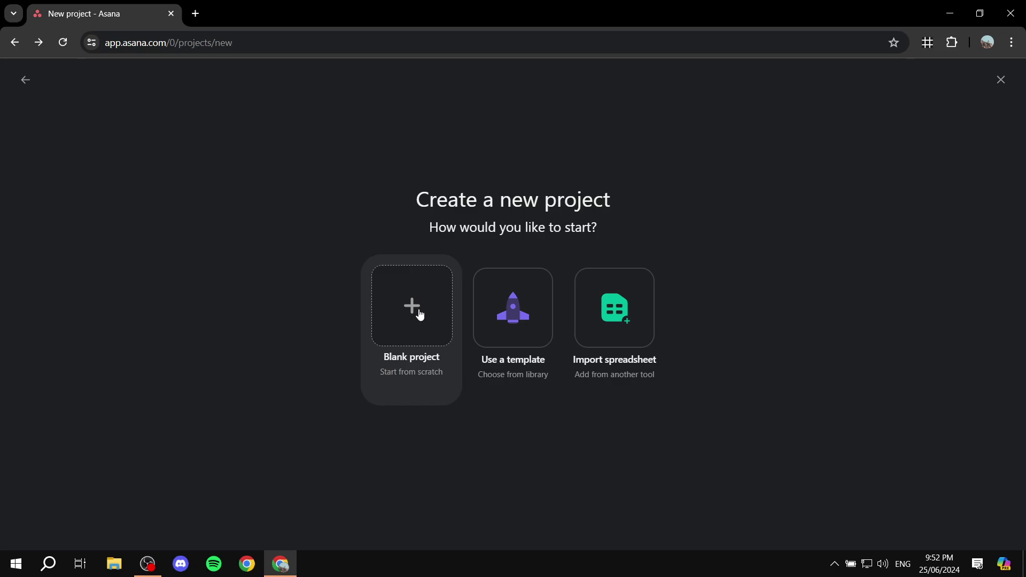
{"action": "left_click", "coordinate": [419, 314]}
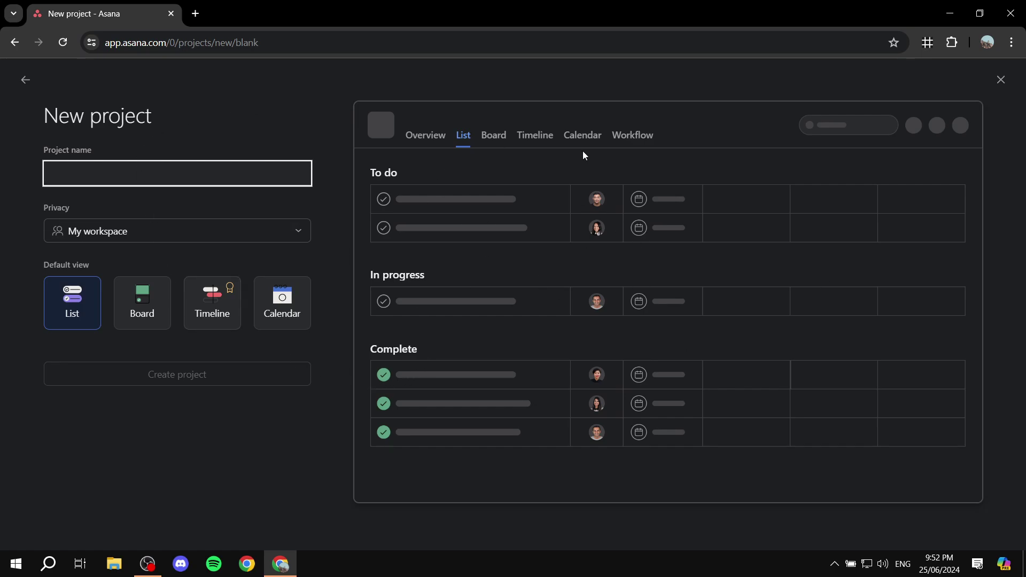
{"action": "left_click", "coordinate": [253, 174]}
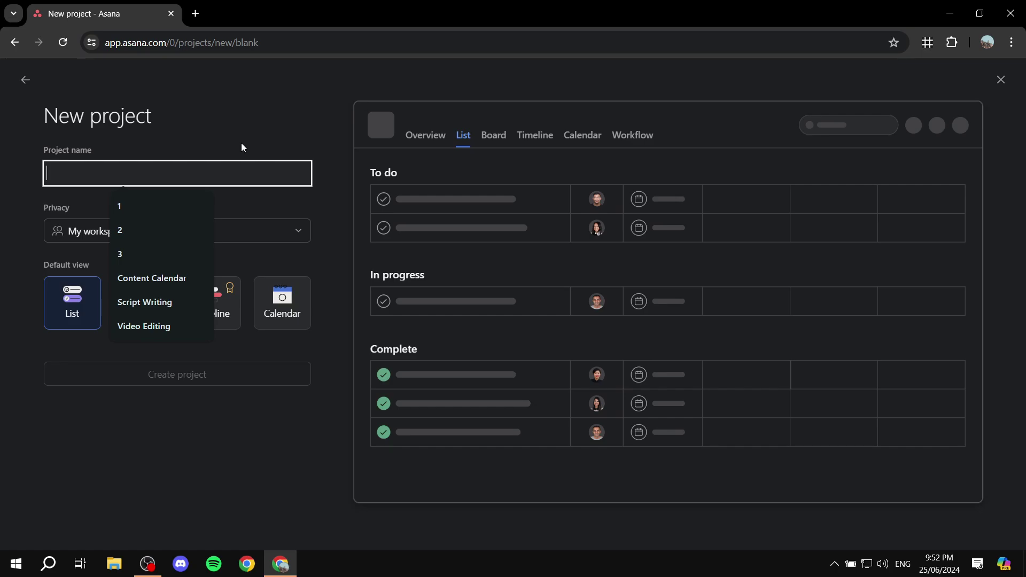
{"action": "type", "text": "Social Media"}
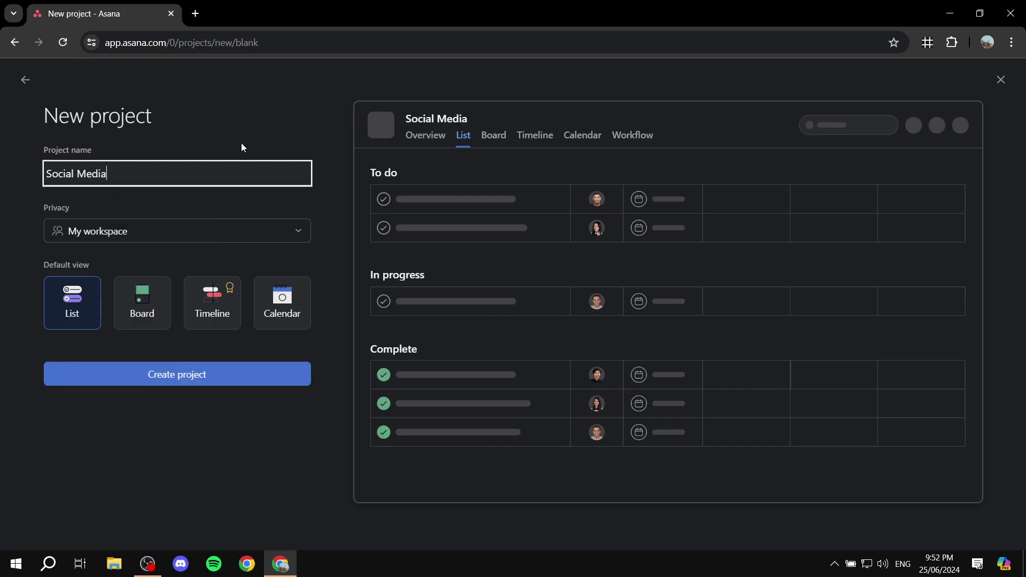
{"action": "type", "text": " management"}
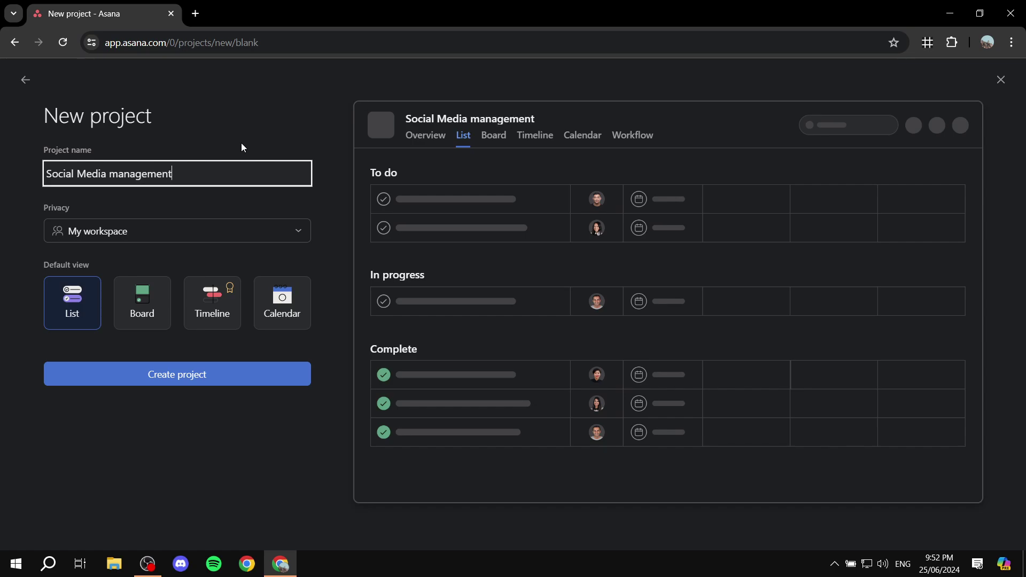
{"action": "left_click", "coordinate": [192, 201]}
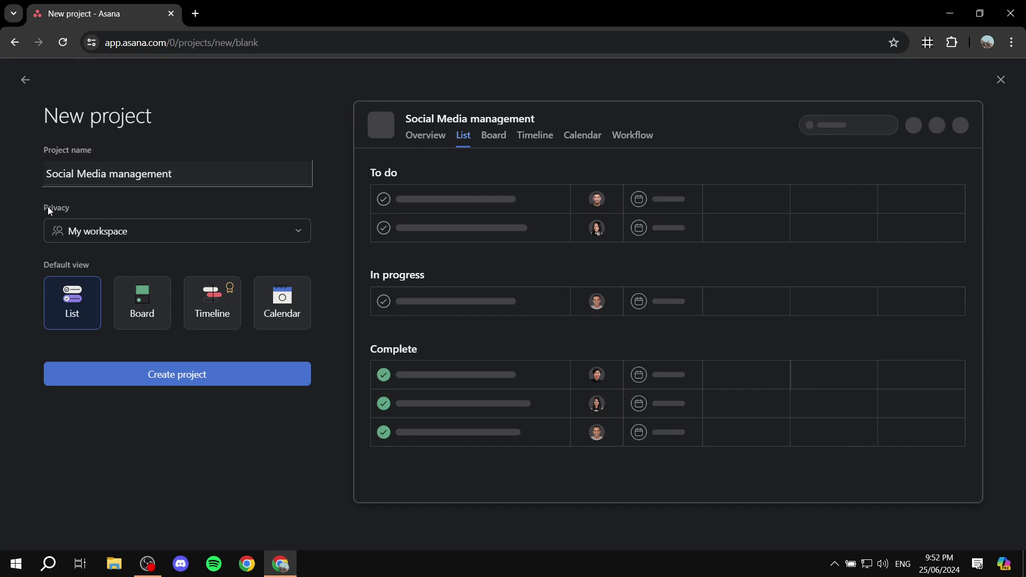
Step: Review the privacy options available for the new project, keeping My workspace selected
{"action": "left_click", "coordinate": [164, 231]}
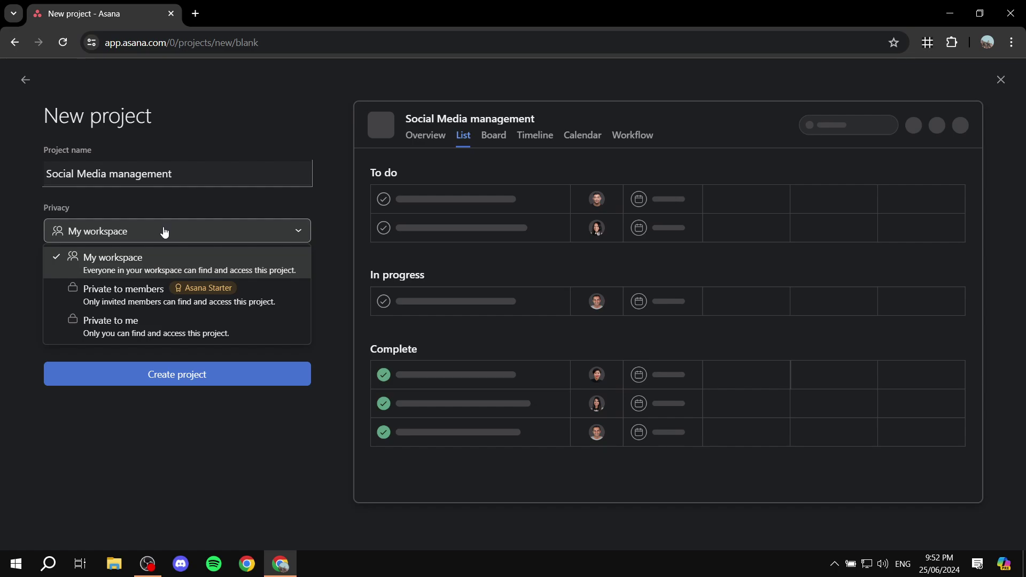
{"action": "left_click", "coordinate": [164, 231]}
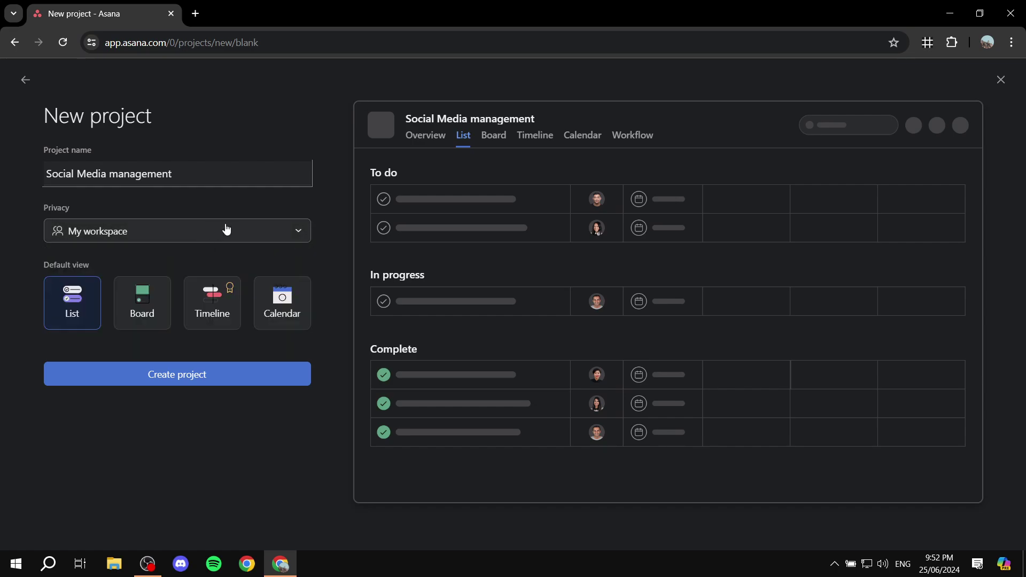
{"action": "left_click", "coordinate": [245, 231]}
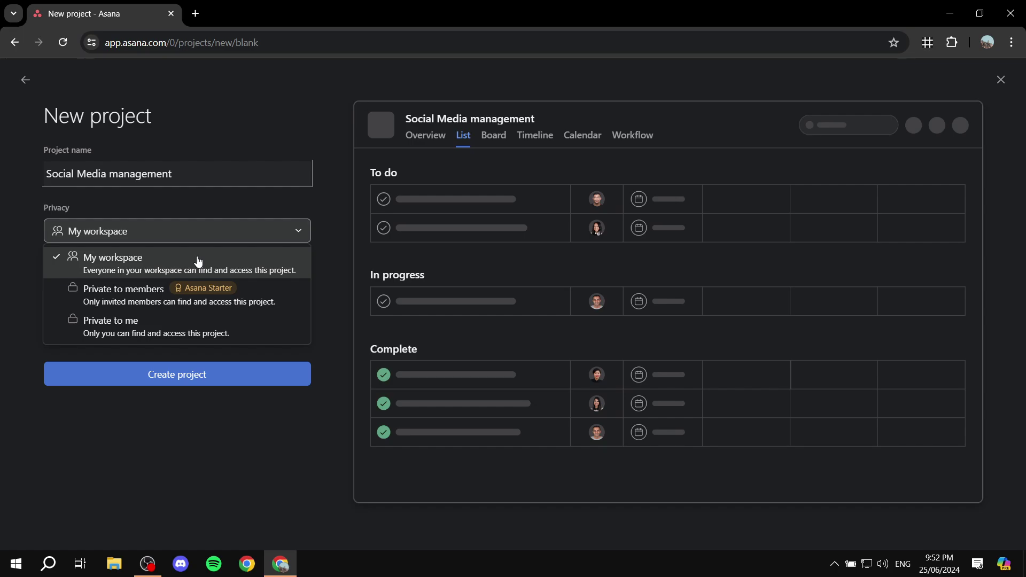
{"action": "left_click", "coordinate": [218, 230]}
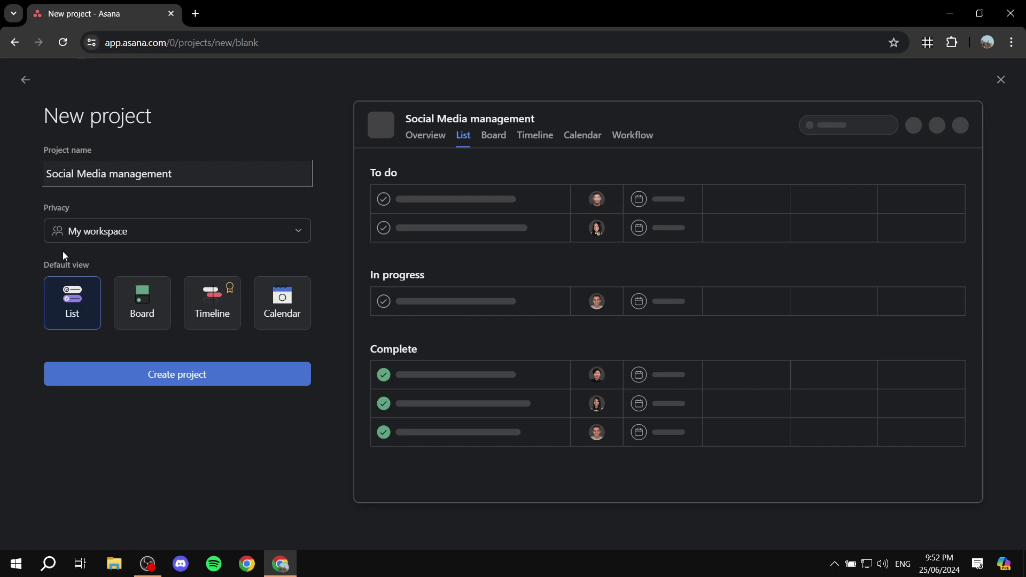
Step: Preview the Board, Calendar, List and Timeline default views and read the Timeline plan notice
{"action": "left_click", "coordinate": [133, 266]}
{"action": "left_click", "coordinate": [138, 300]}
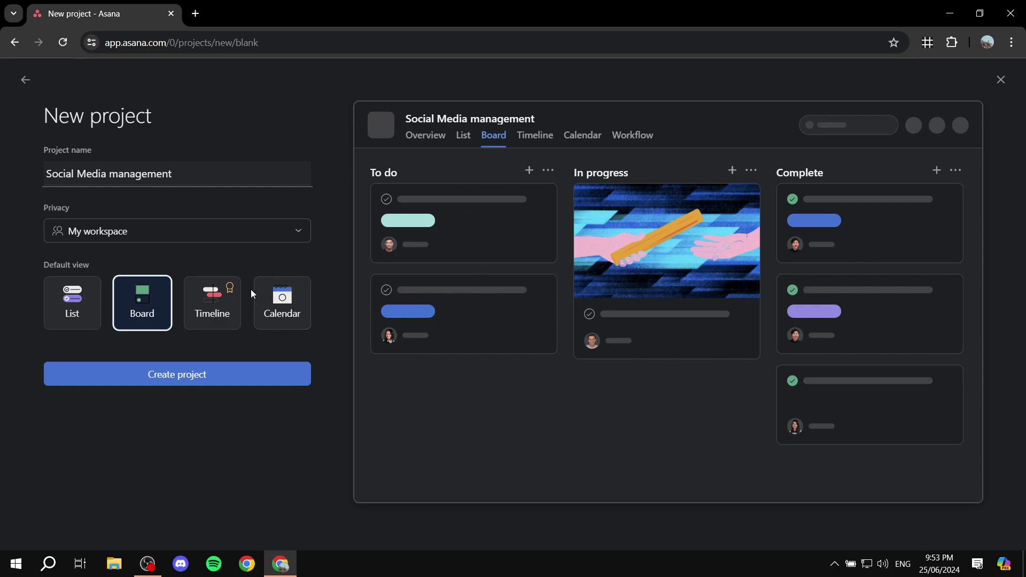
{"action": "left_click", "coordinate": [227, 306]}
{"action": "left_click", "coordinate": [274, 313]}
{"action": "left_click", "coordinate": [72, 304]}
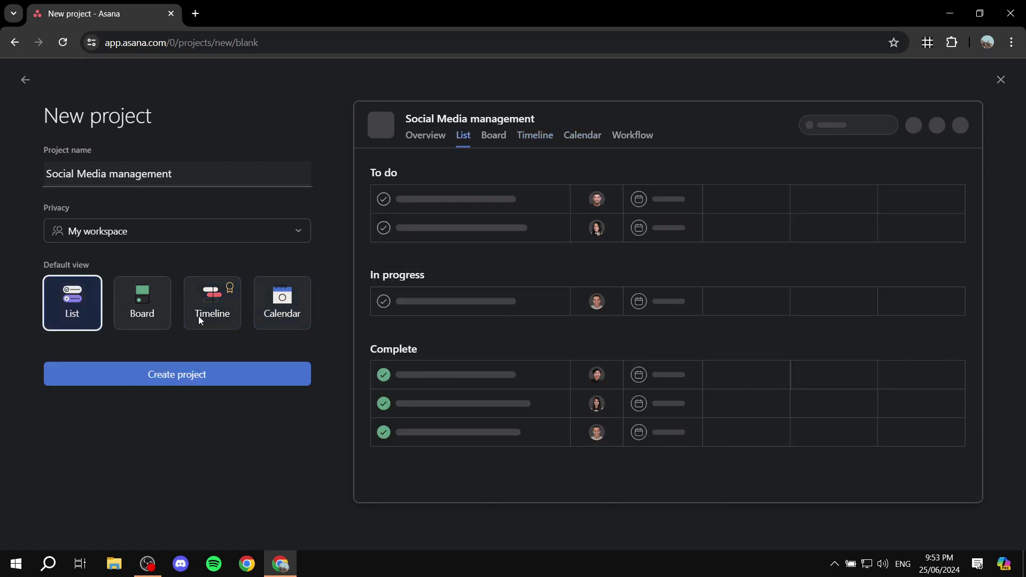
{"action": "left_click", "coordinate": [292, 308]}
{"action": "left_click", "coordinate": [216, 293]}
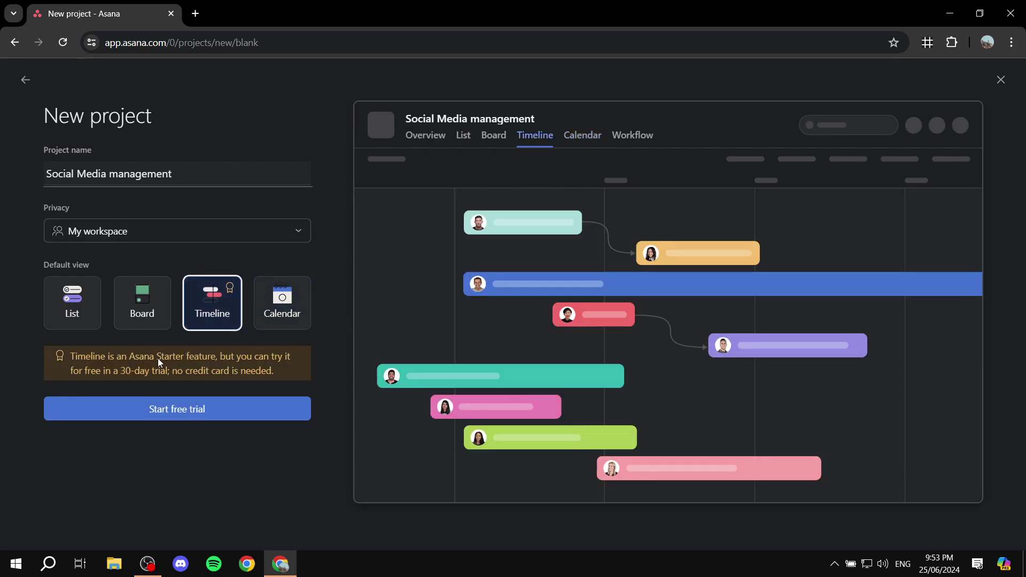
{"action": "left_click_drag", "start_coordinate": [157, 349], "coordinate": [210, 354]}
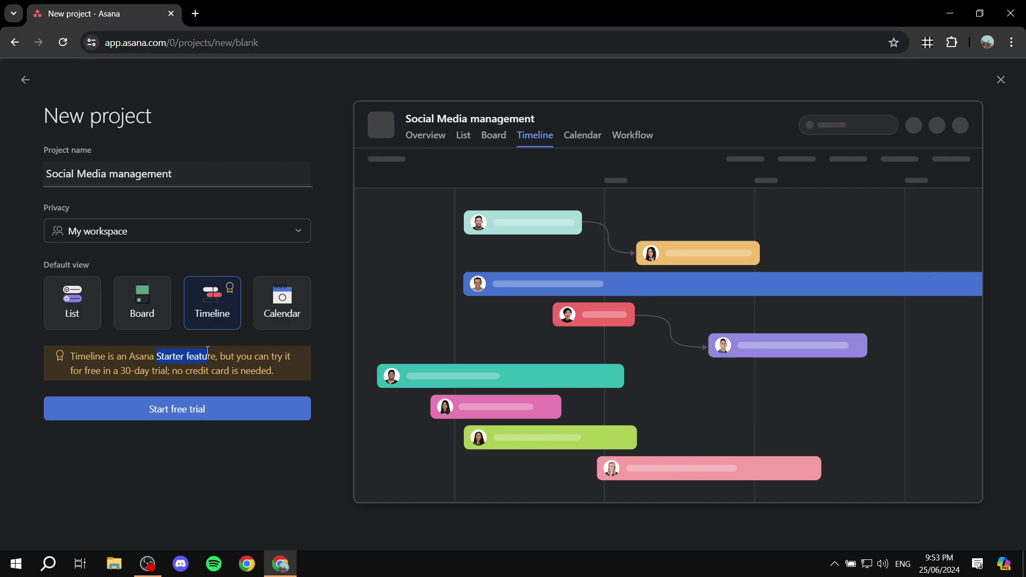
Step: Create the project with Board as its default view, and reopen it after viewing the My workspace overview
{"action": "left_click", "coordinate": [148, 279]}
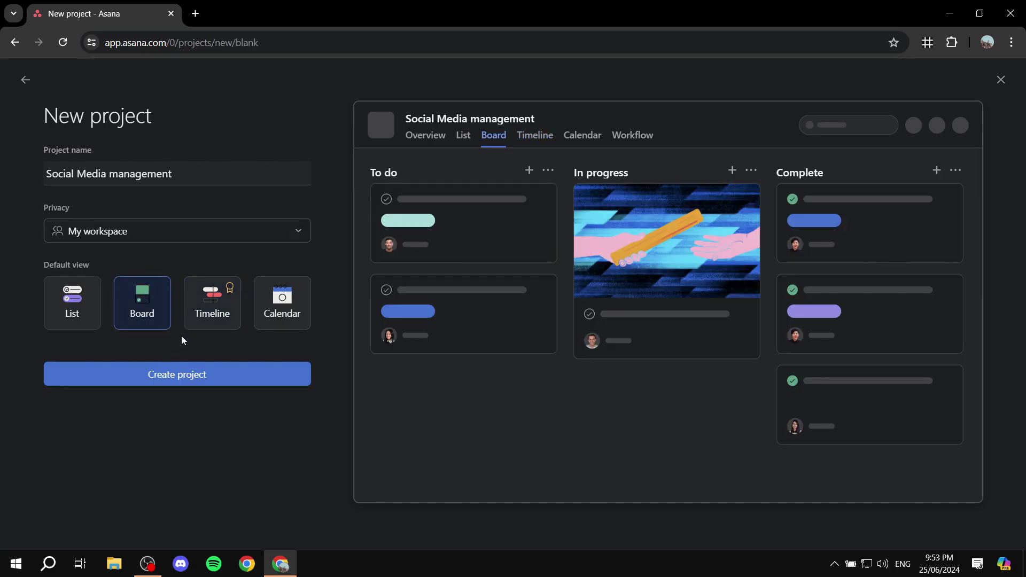
{"action": "left_click", "coordinate": [209, 387]}
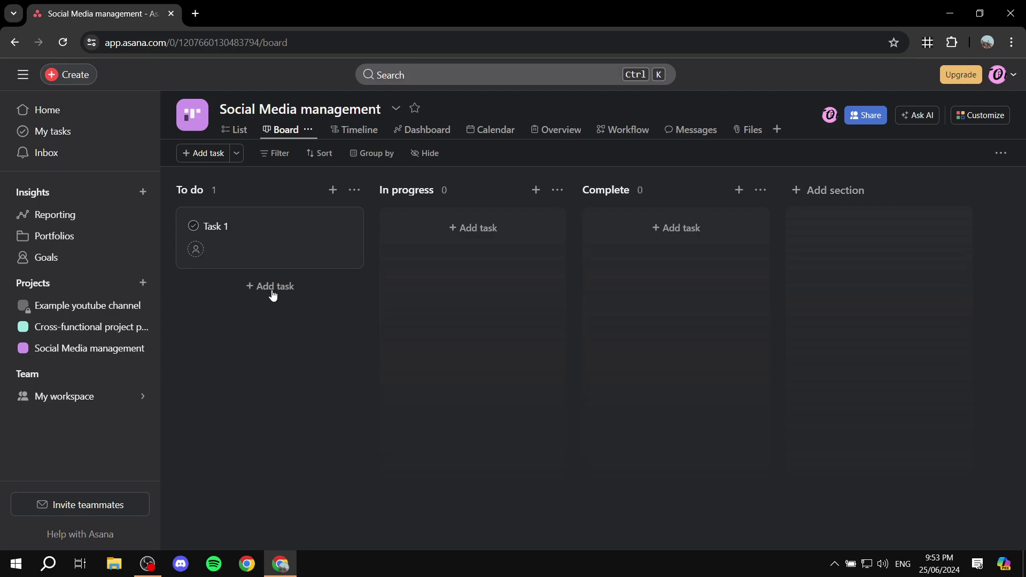
{"action": "left_click", "coordinate": [128, 398]}
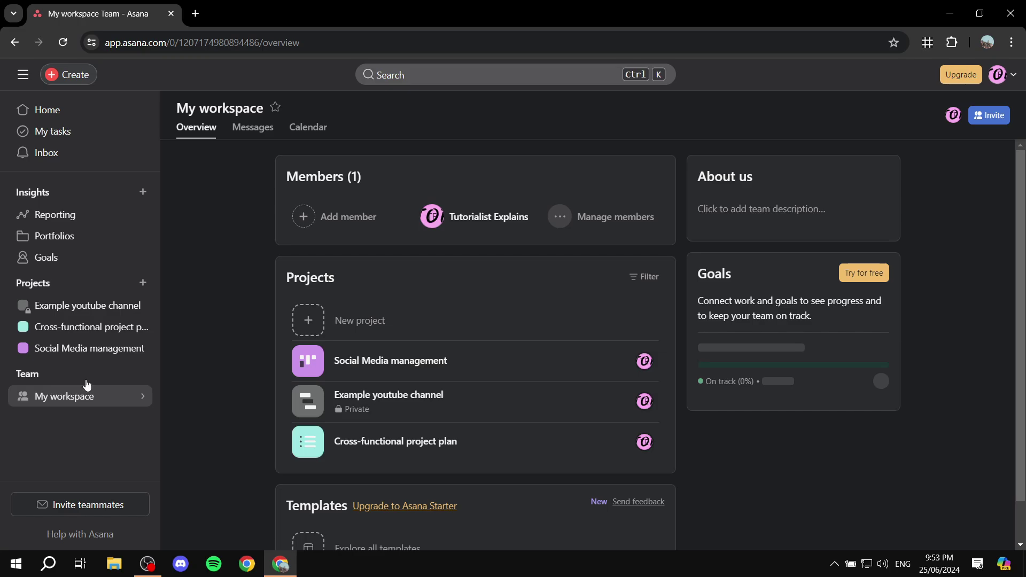
{"action": "left_click", "coordinate": [76, 348]}
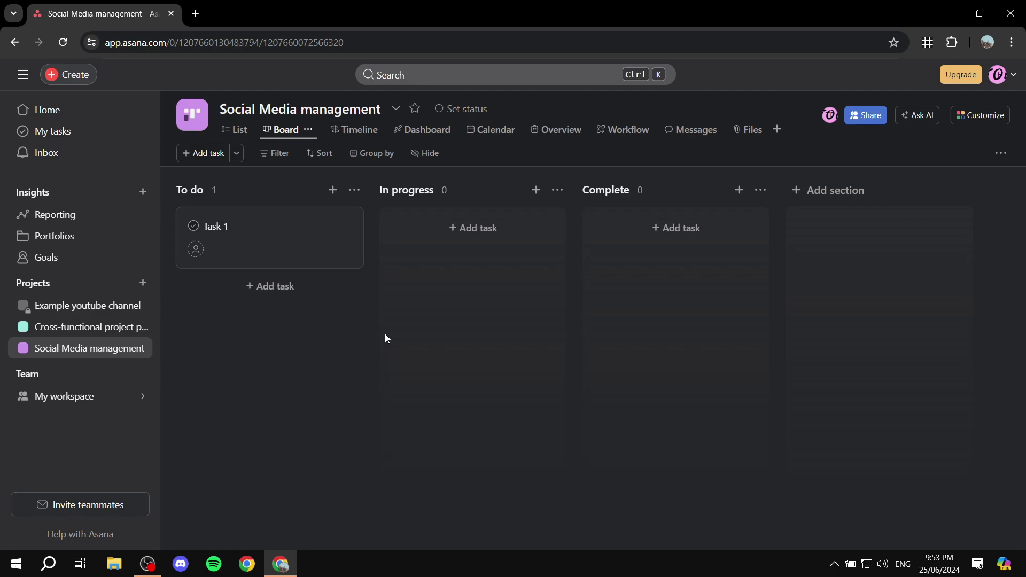
Step: Rename the board's "To do" section to "Ideas"
{"action": "left_click", "coordinate": [199, 191]}
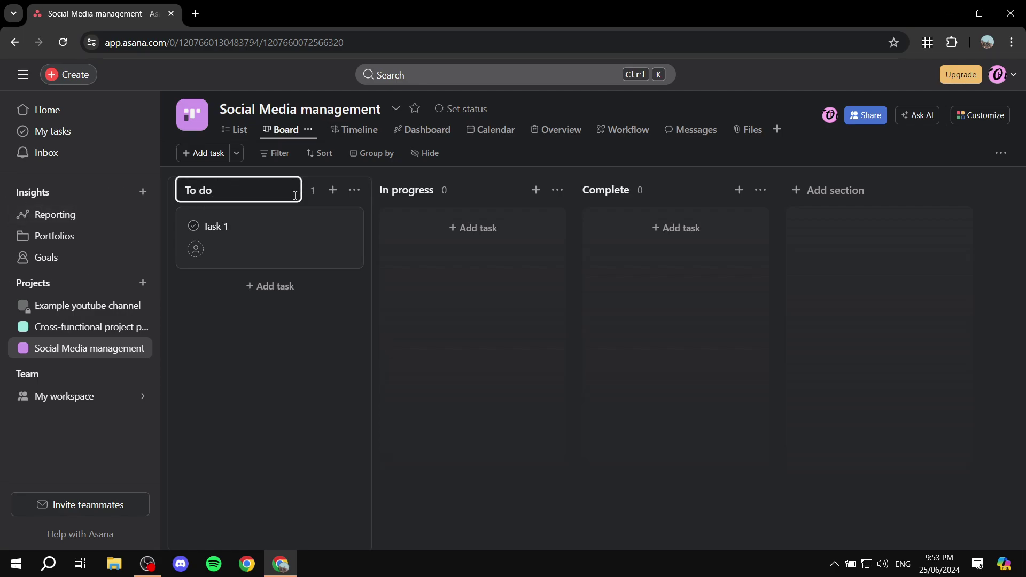
{"action": "key", "text": "BackSpace"}
{"action": "key", "text": "BackSpace"}
{"action": "key", "text": "BackSpace"}
{"action": "key", "text": "BackSpace"}
{"action": "key", "text": "BackSpace"}
{"action": "type", "text": "Ideas"}
{"action": "key", "text": "Return"}
Step: Rename the board's "In progress" section to "Content creation"
{"action": "left_click", "coordinate": [458, 182]}
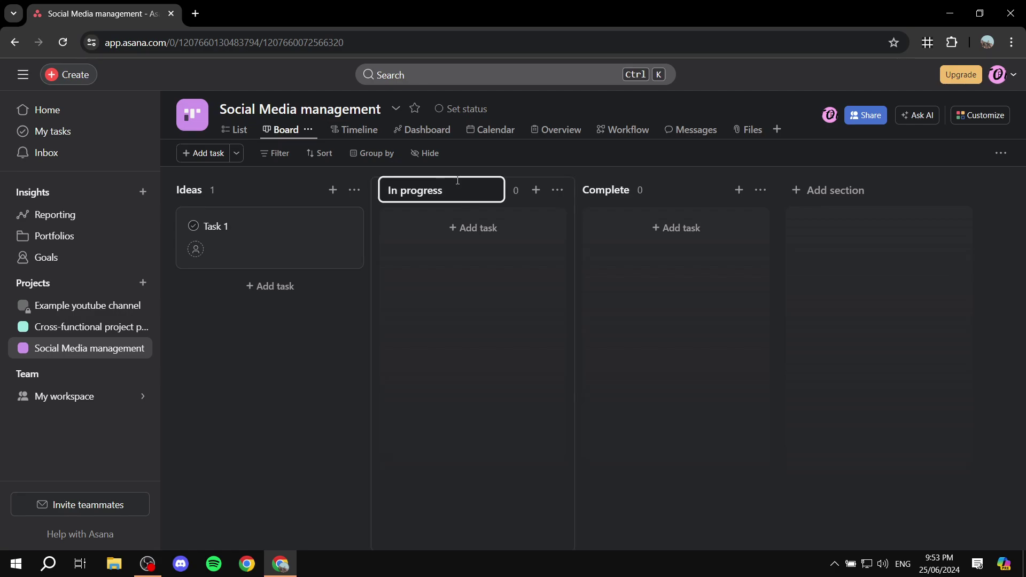
{"action": "key", "text": "ctrl+a"}
{"action": "key", "text": "BackSpace"}
{"action": "type", "text": "Content creation"}
{"action": "key", "text": "Return"}
Step: Rename the board's "Complete" section to "Under review"
{"action": "left_click", "coordinate": [639, 190]}
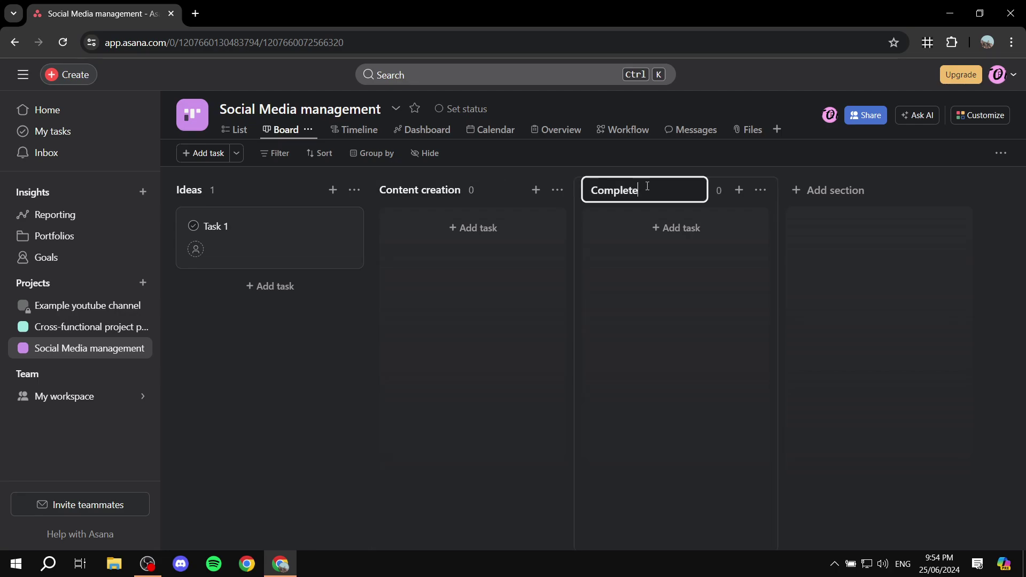
{"action": "key", "text": "BackSpace"}
{"action": "key", "text": "ctrl+a"}
{"action": "key", "text": "BackSpace"}
{"action": "type", "text": "For"}
{"action": "key", "text": "BackSpace"}
{"action": "key", "text": "BackSpace"}
{"action": "type", "text": "or re"}
{"action": "key", "text": "BackSpace"}
{"action": "key", "text": "ctrl+a"}
{"action": "key", "text": "BackSpace"}
{"action": "type", "text": "Under review"}
{"action": "key", "text": "Return"}
Step: Add two new sections named "Approved" and "Awaiting publish" after the Under review section
{"action": "left_click", "coordinate": [815, 197]}
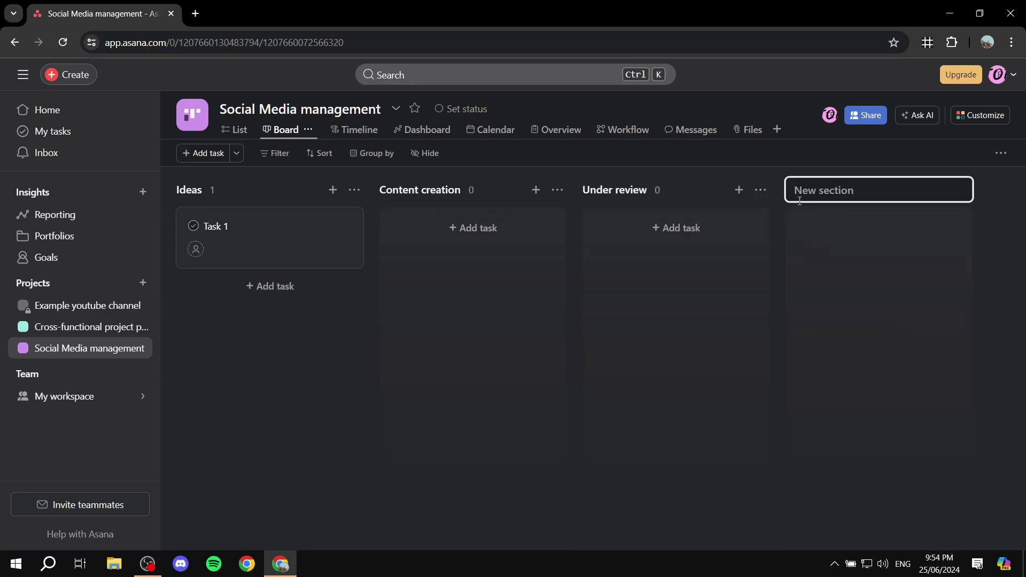
{"action": "type", "text": "Approved"}
{"action": "key", "text": "Return"}
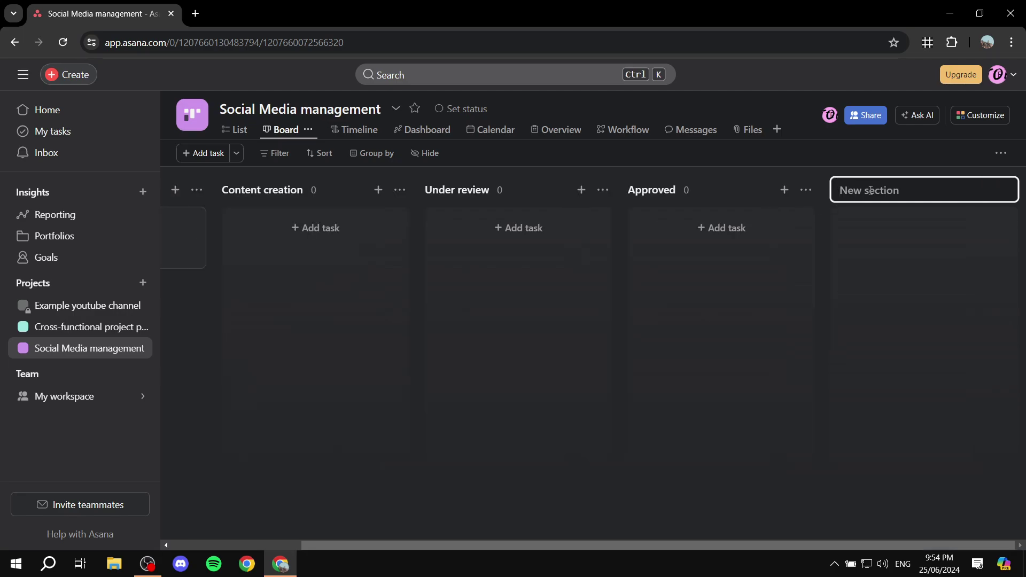
{"action": "type", "text": "Awaiting publish"}
{"action": "key", "text": "Return"}
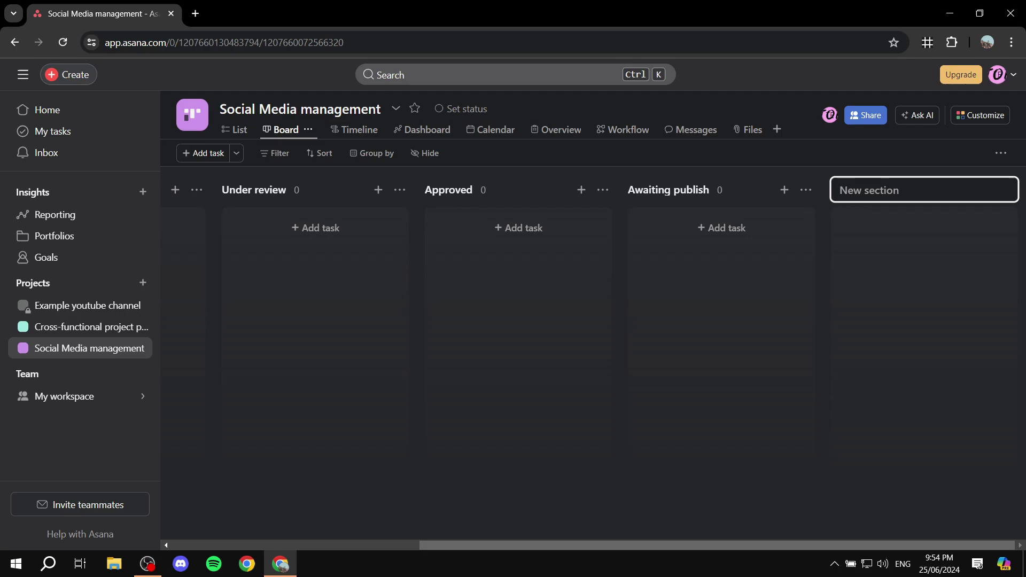
Step: Close the blank new section entry and look over the board's workflow sections from Ideas to Awaiting publish
{"action": "left_click", "coordinate": [636, 544]}
{"action": "left_click_drag", "start_coordinate": [635, 544], "coordinate": [210, 532]}
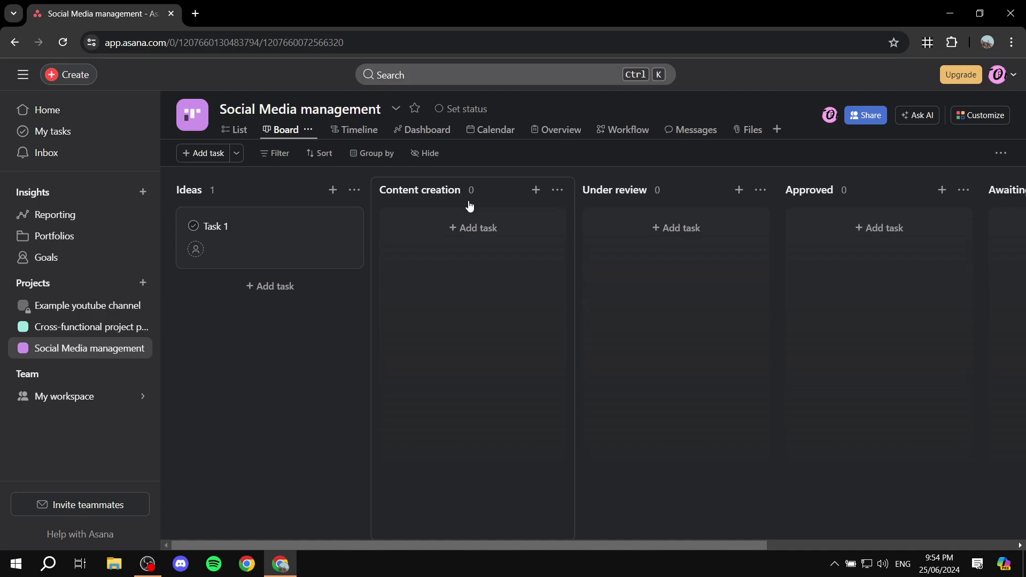
{"action": "left_click_drag", "start_coordinate": [545, 546], "coordinate": [581, 546]}
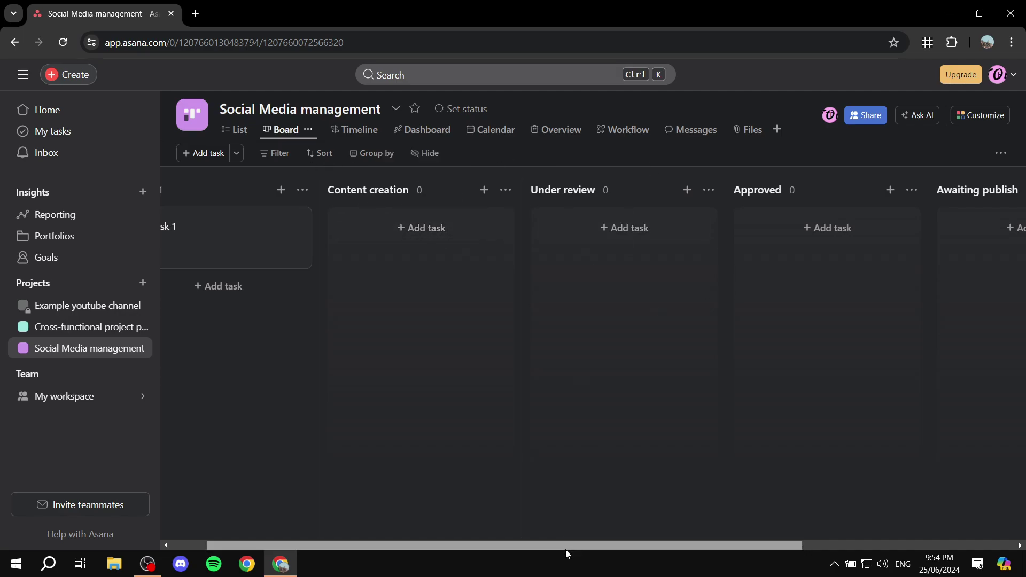
{"action": "left_click_drag", "start_coordinate": [565, 549], "coordinate": [614, 542]}
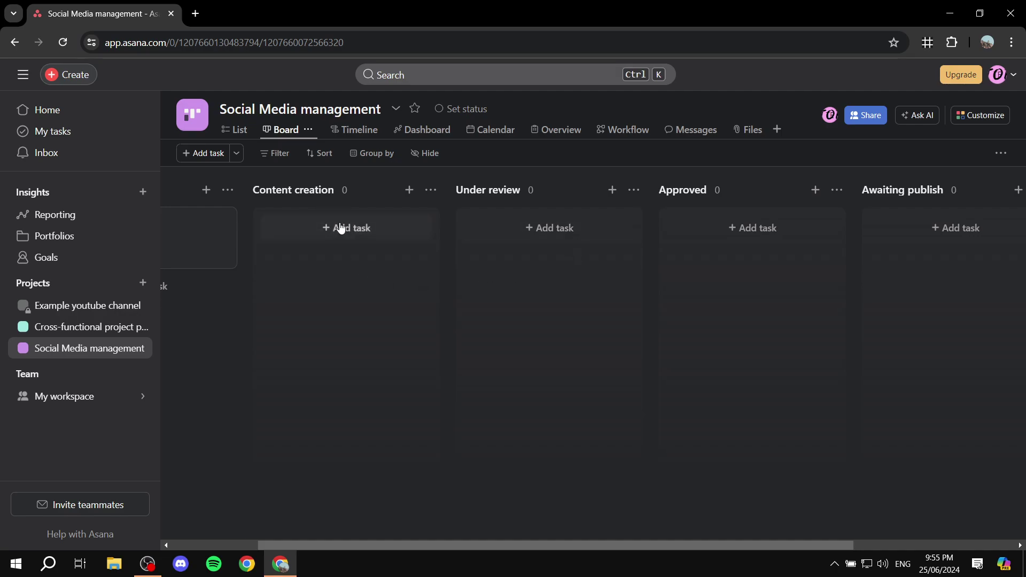
{"action": "left_click_drag", "start_coordinate": [520, 544], "coordinate": [544, 546]}
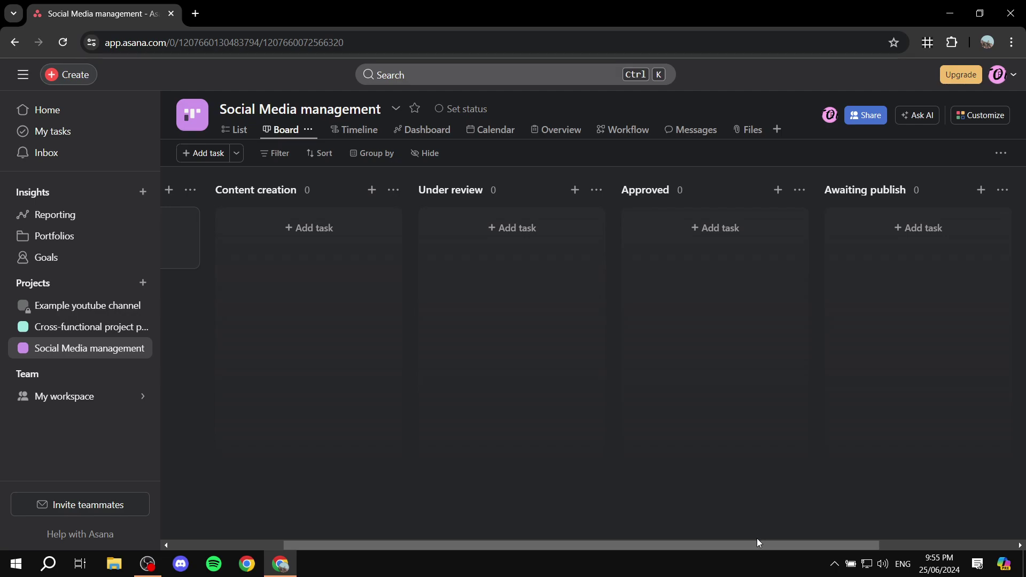
{"action": "left_click_drag", "start_coordinate": [757, 542], "coordinate": [807, 544]}
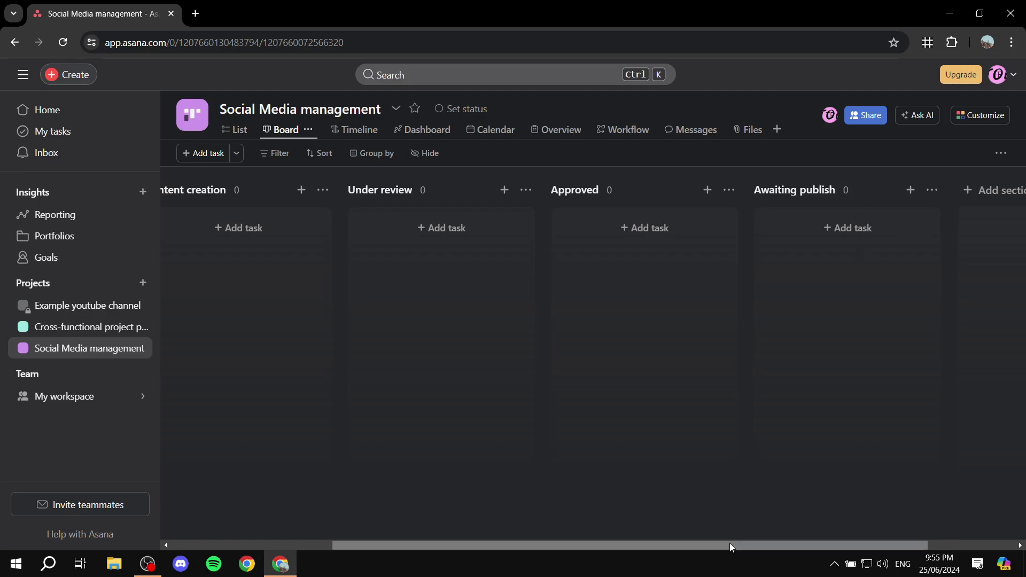
{"action": "left_click_drag", "start_coordinate": [729, 543], "coordinate": [543, 525]}
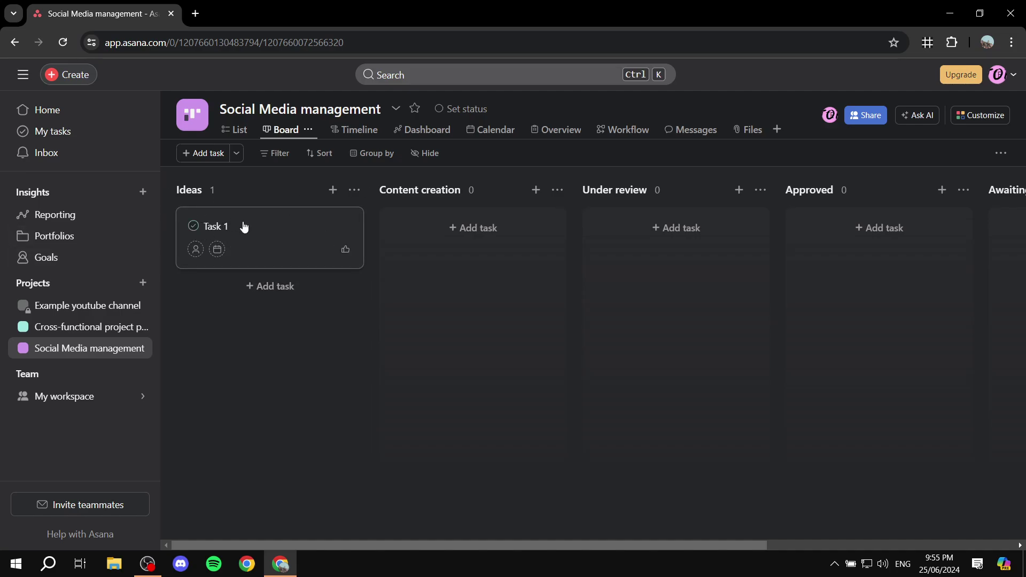
Step: Open Task 1 in the Ideas section and rename it "Youtube video #1"
{"action": "left_click", "coordinate": [211, 231]}
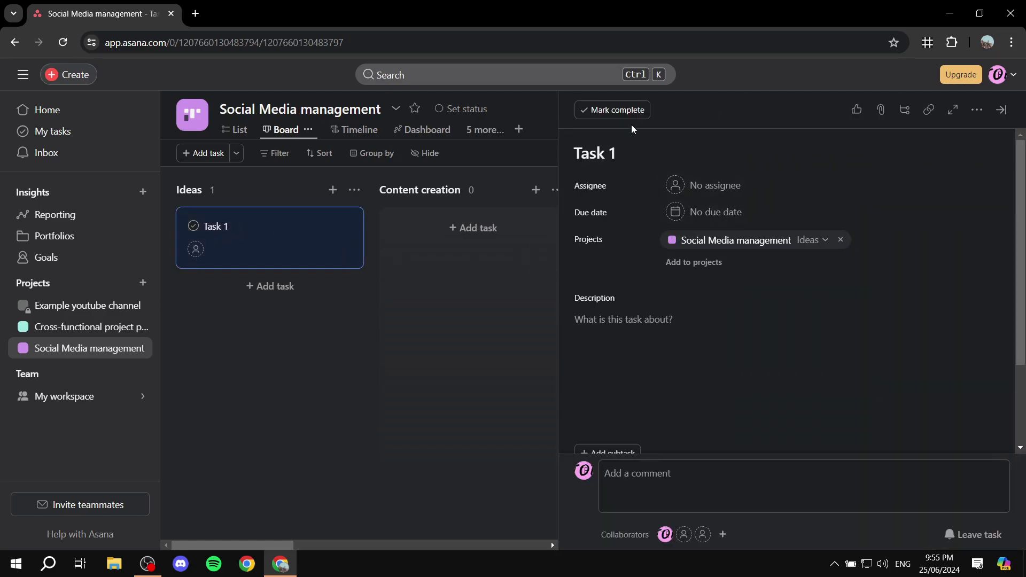
{"action": "left_click", "coordinate": [624, 158]}
{"action": "left_click_drag", "start_coordinate": [625, 159], "coordinate": [487, 144]}
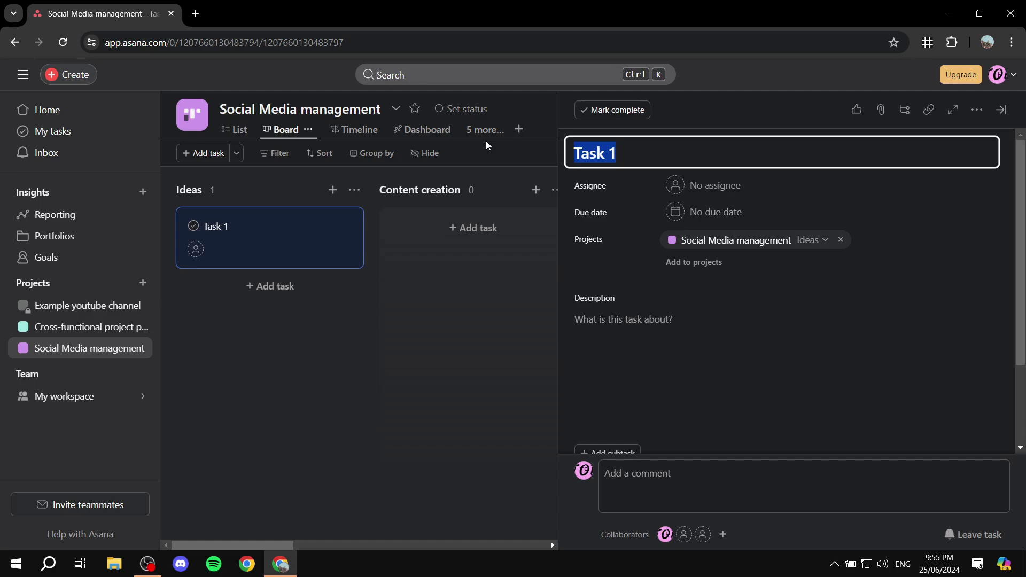
{"action": "type", "text": "Youtube v"}
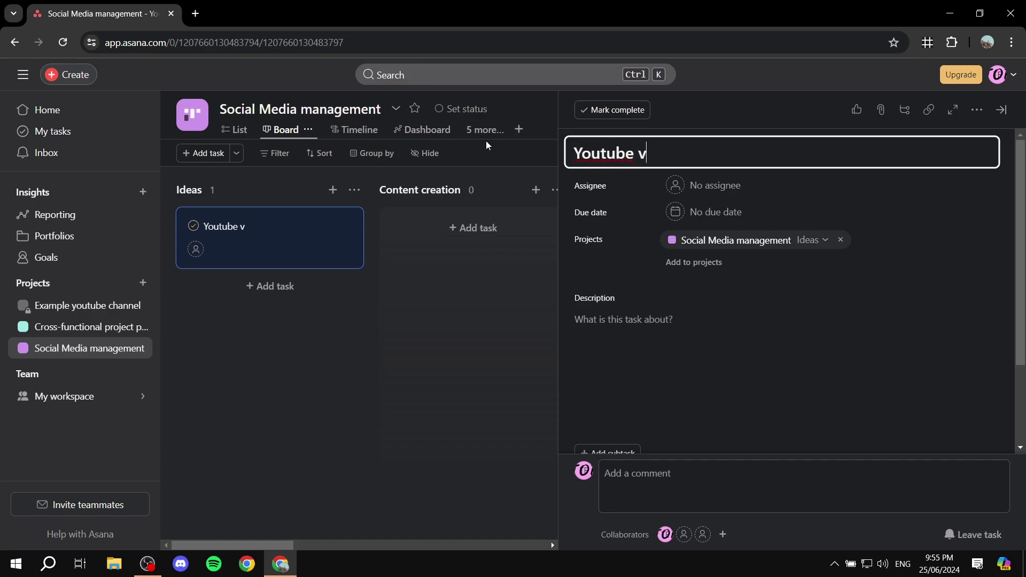
{"action": "type", "text": "ideo #11"}
{"action": "key", "text": "BackSpace"}
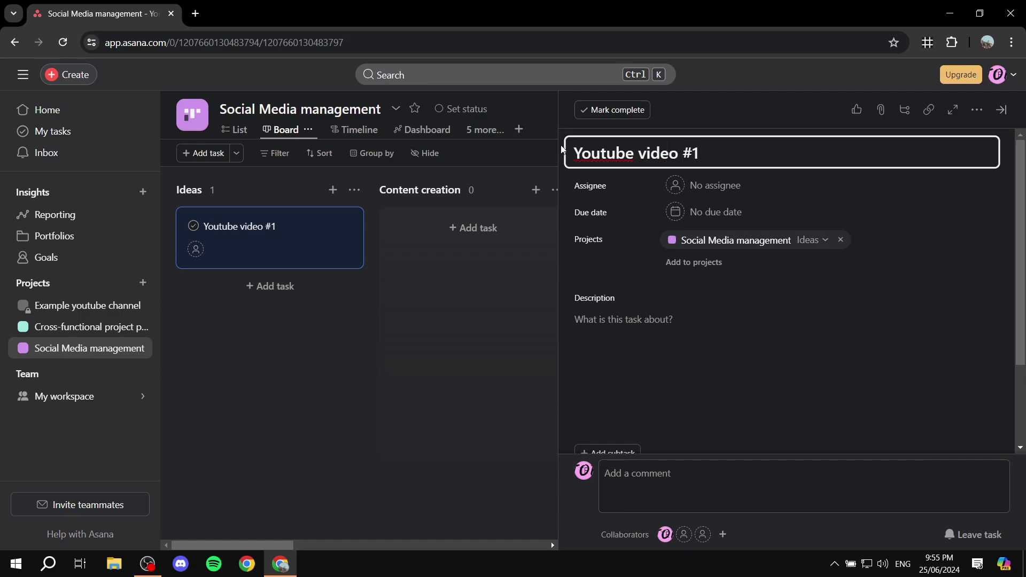
Step: Examine the task's assignee choices and its description, subtask and comment areas without assigning anyone
{"action": "left_click", "coordinate": [720, 194]}
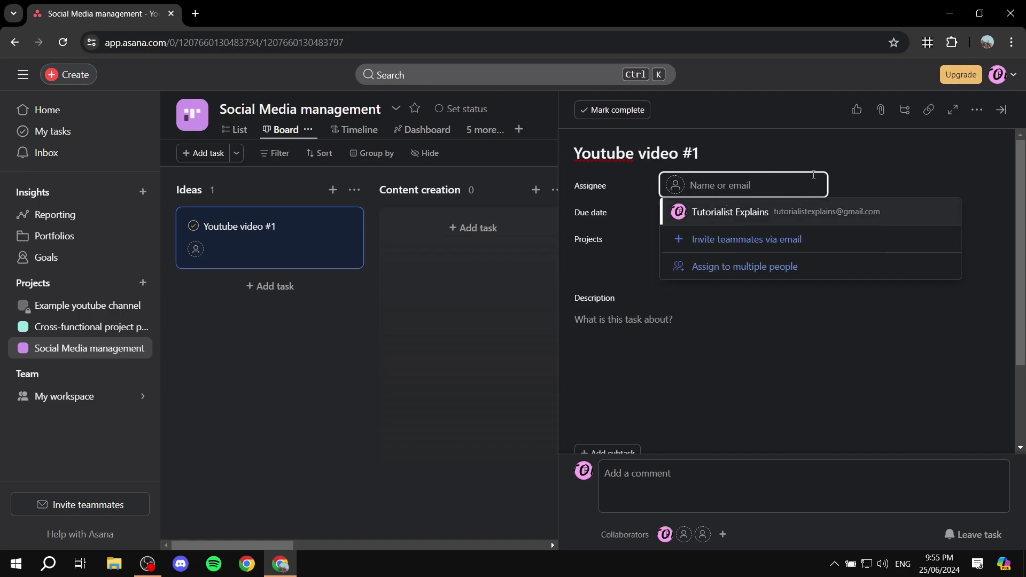
{"action": "key", "text": "Escape"}
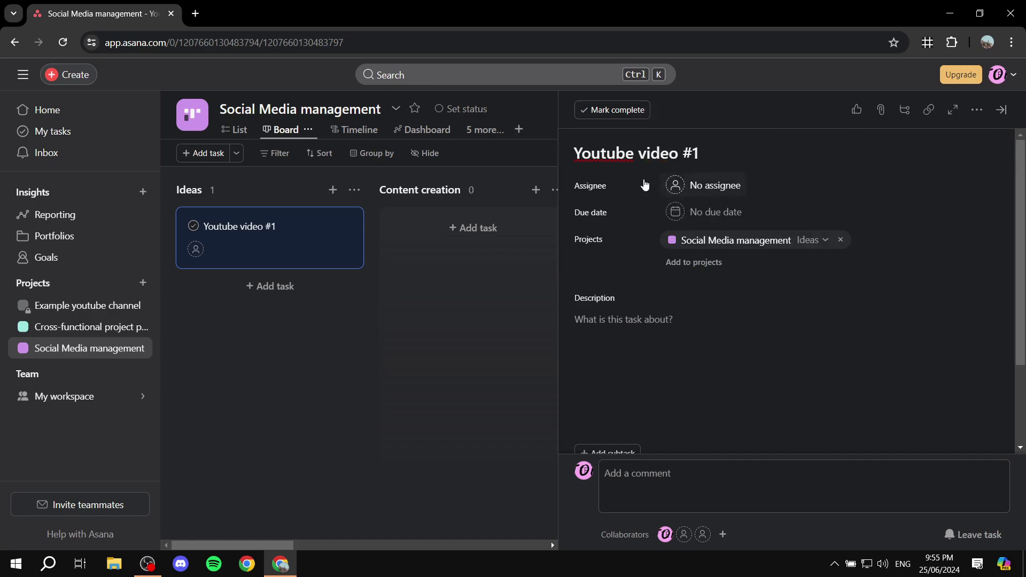
{"action": "left_click", "coordinate": [722, 187]}
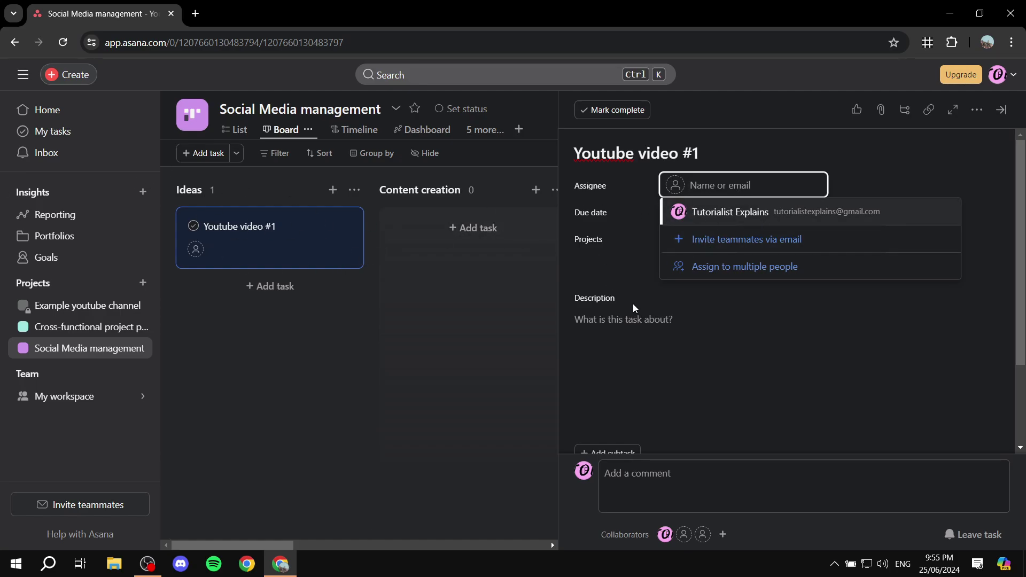
{"action": "left_click", "coordinate": [614, 273]}
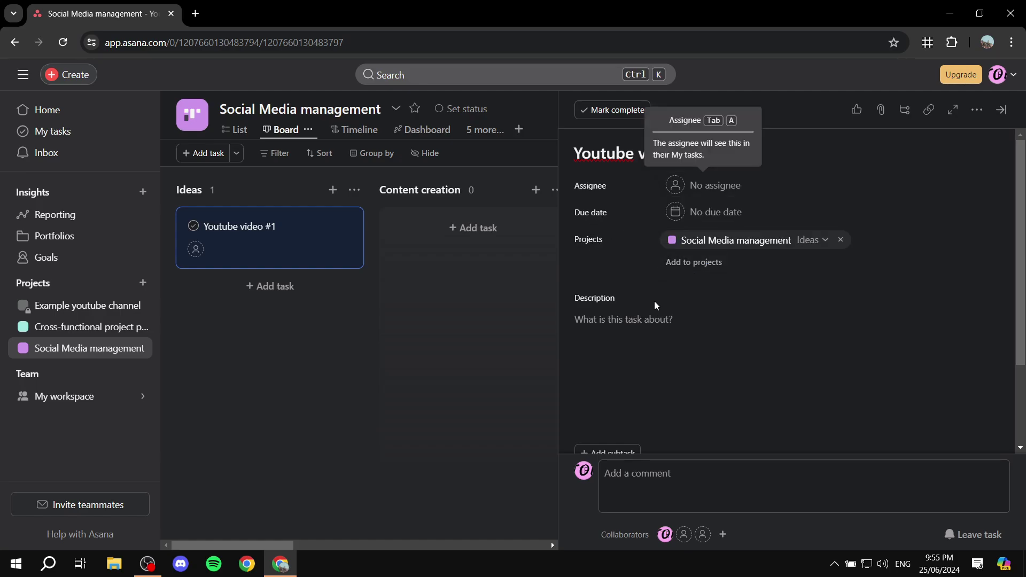
{"action": "scroll", "coordinate": [658, 304], "scroll_direction": "down", "scroll_amount": 2}
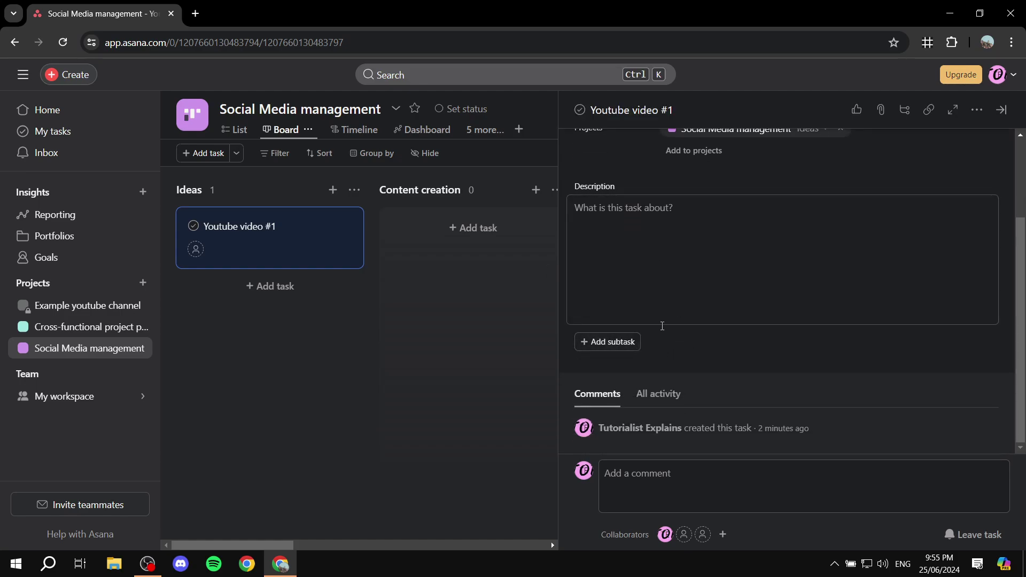
{"action": "scroll", "coordinate": [689, 274], "scroll_direction": "up", "scroll_amount": 2}
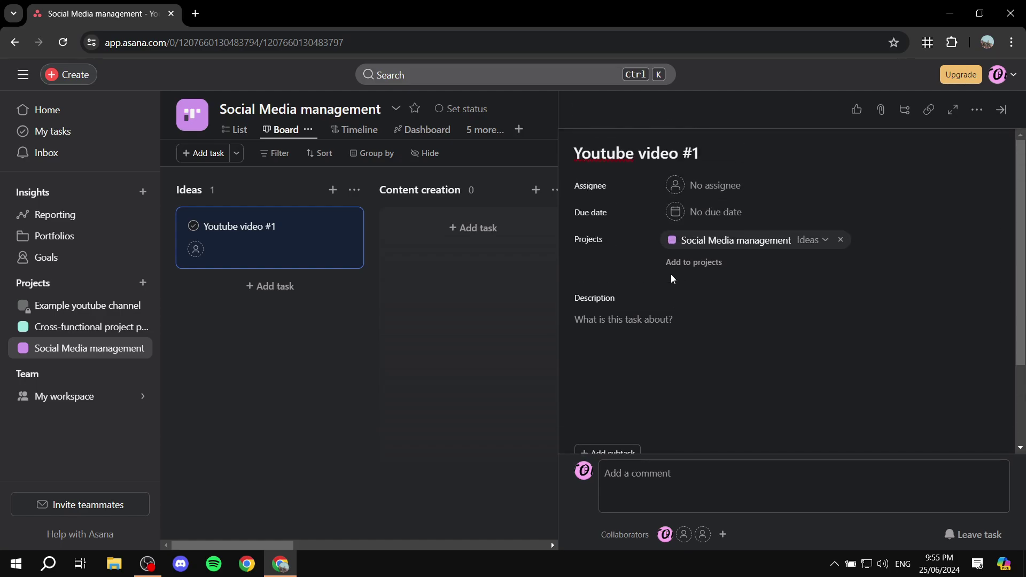
{"action": "scroll", "coordinate": [753, 262], "scroll_direction": "down", "scroll_amount": 2}
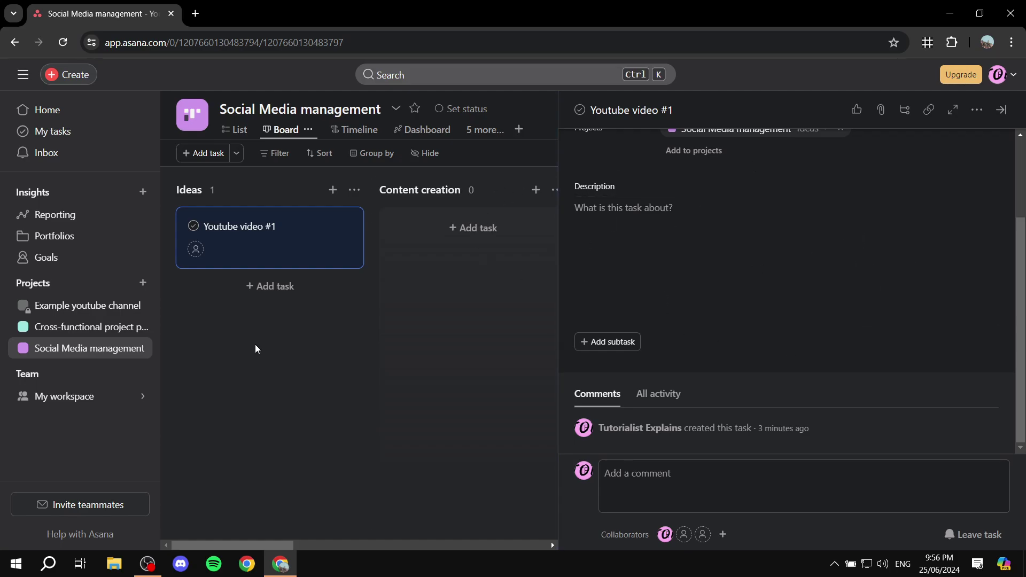
Step: Move the Youtube video #1 task from Ideas to Content creation and assign it to the account's own user
{"action": "left_click", "coordinate": [214, 366]}
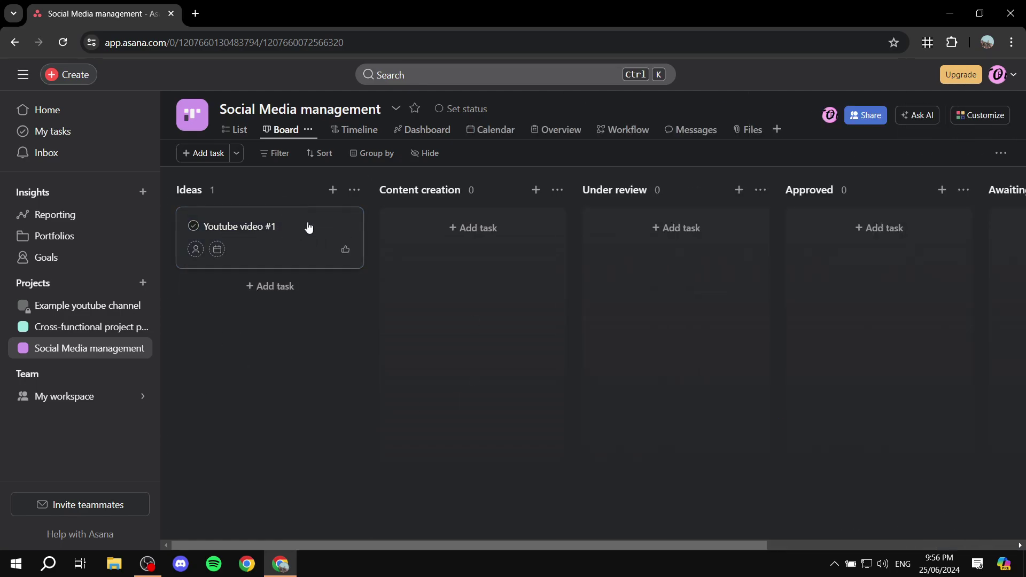
{"action": "left_click_drag", "start_coordinate": [283, 226], "coordinate": [471, 236]}
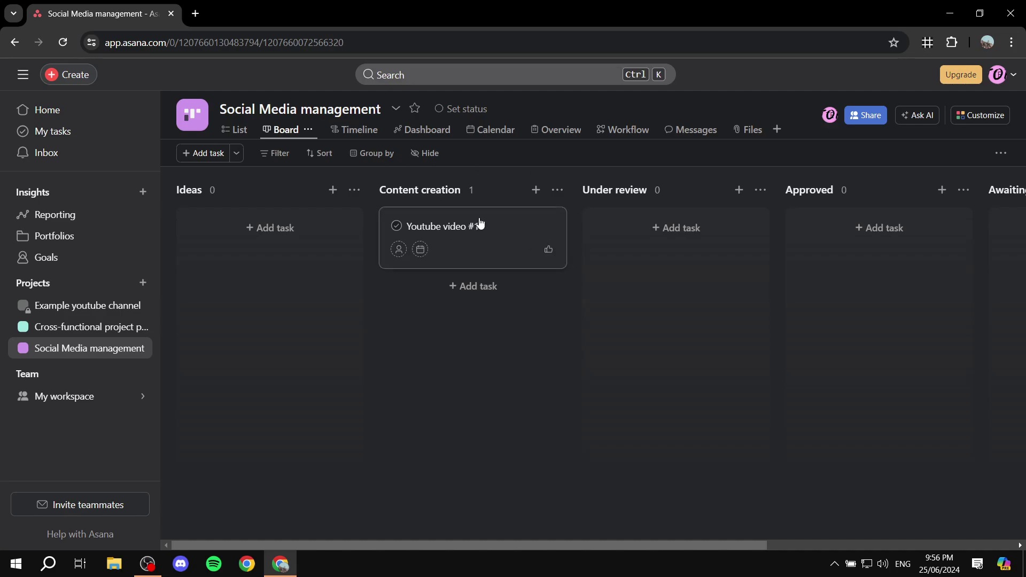
{"action": "left_click", "coordinate": [471, 237]}
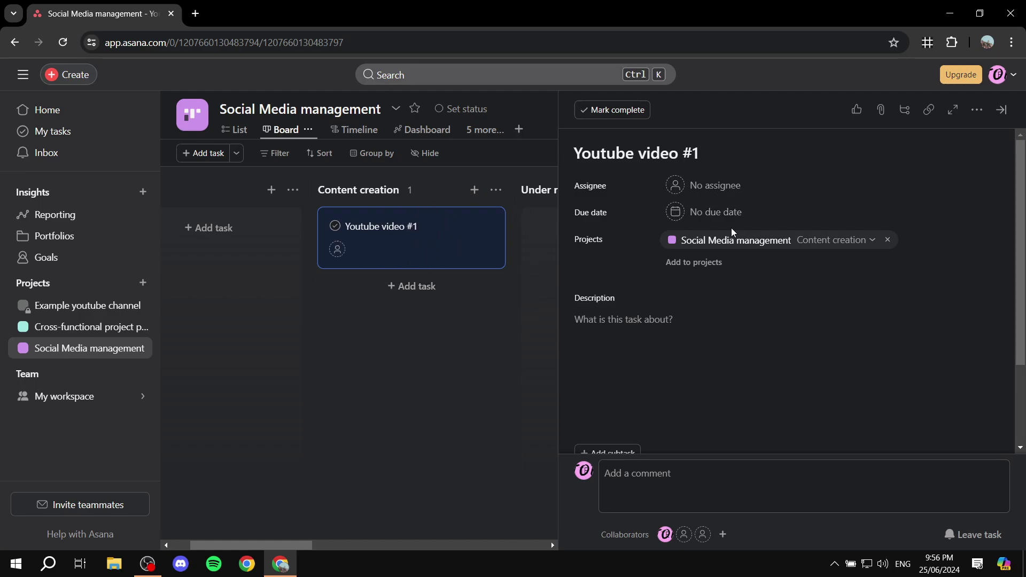
{"action": "left_click", "coordinate": [713, 192]}
{"action": "left_click", "coordinate": [755, 210]}
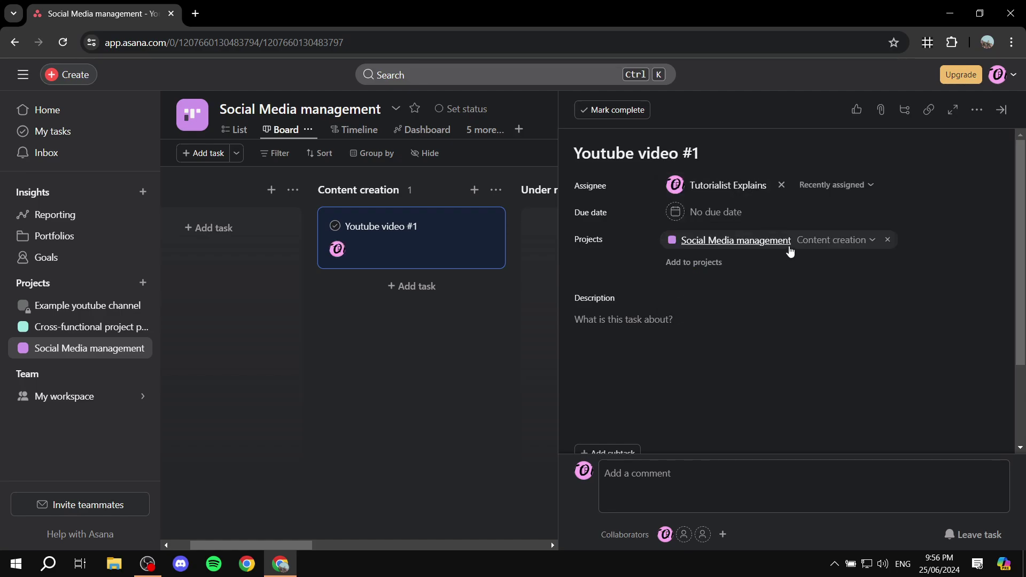
Step: Set the Youtube video #1 task's due date to 06/28/24, look over its description and comment areas, and close its details
{"action": "left_click", "coordinate": [728, 212]}
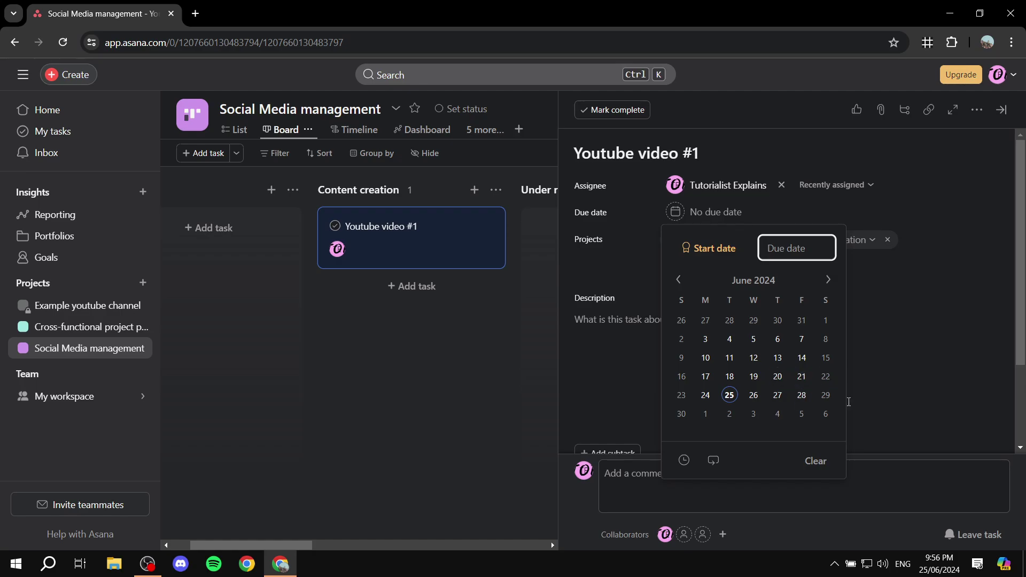
{"action": "left_click", "coordinate": [801, 395]}
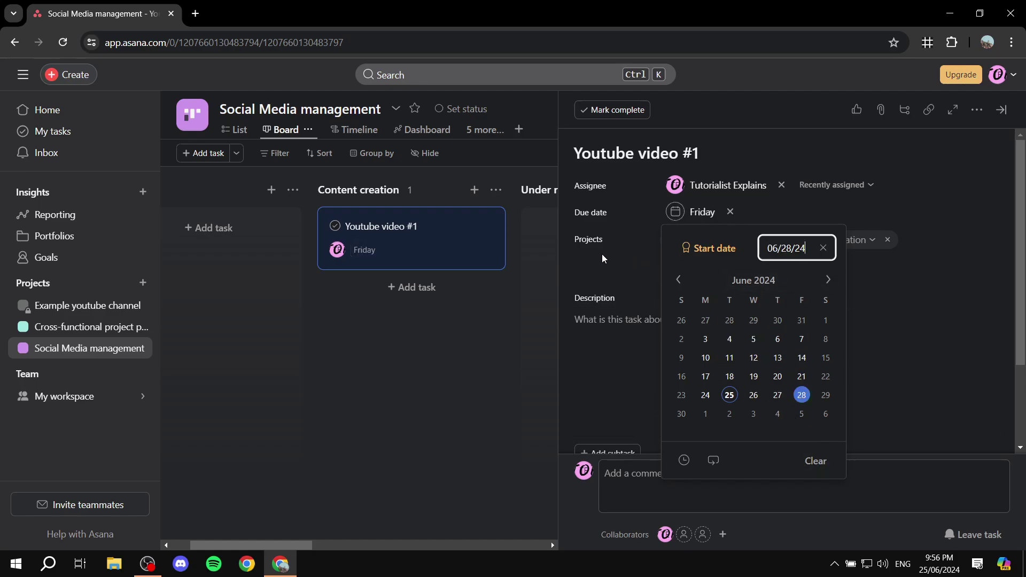
{"action": "left_click", "coordinate": [847, 234]}
{"action": "left_click", "coordinate": [678, 335]}
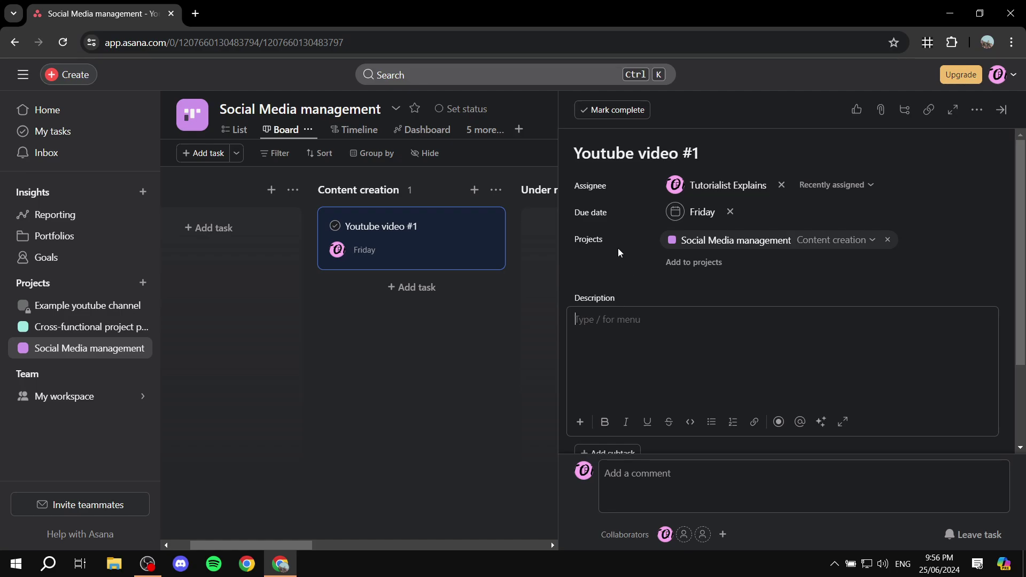
{"action": "scroll", "coordinate": [620, 254], "scroll_direction": "down", "scroll_amount": 2}
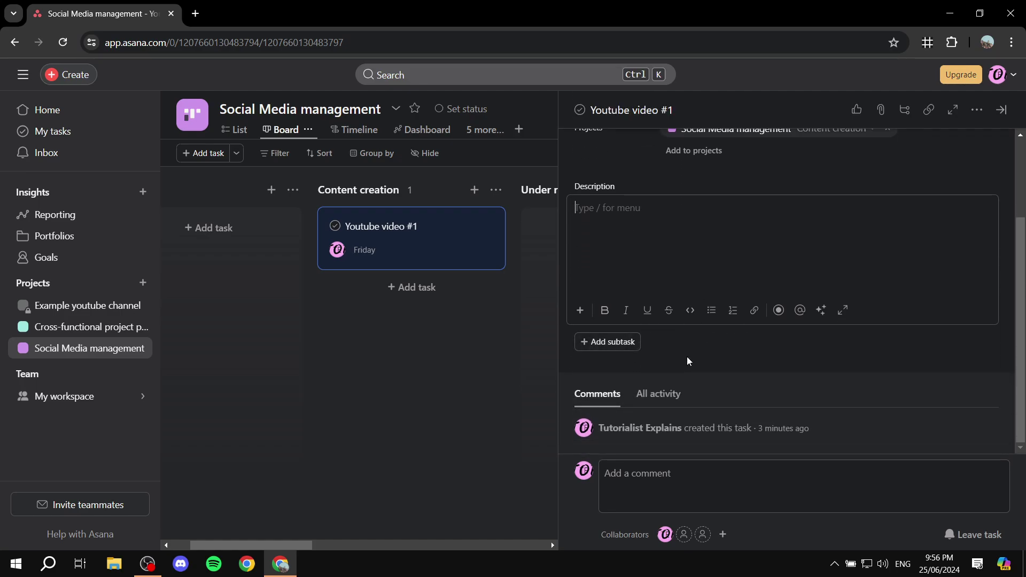
{"action": "scroll", "coordinate": [649, 258], "scroll_direction": "up", "scroll_amount": 2}
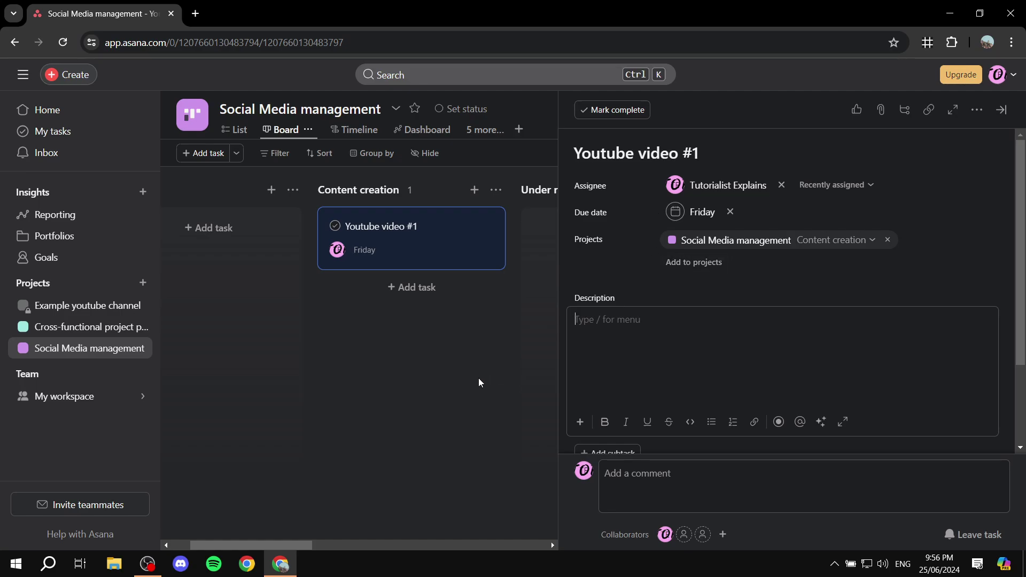
{"action": "left_click", "coordinate": [498, 382]}
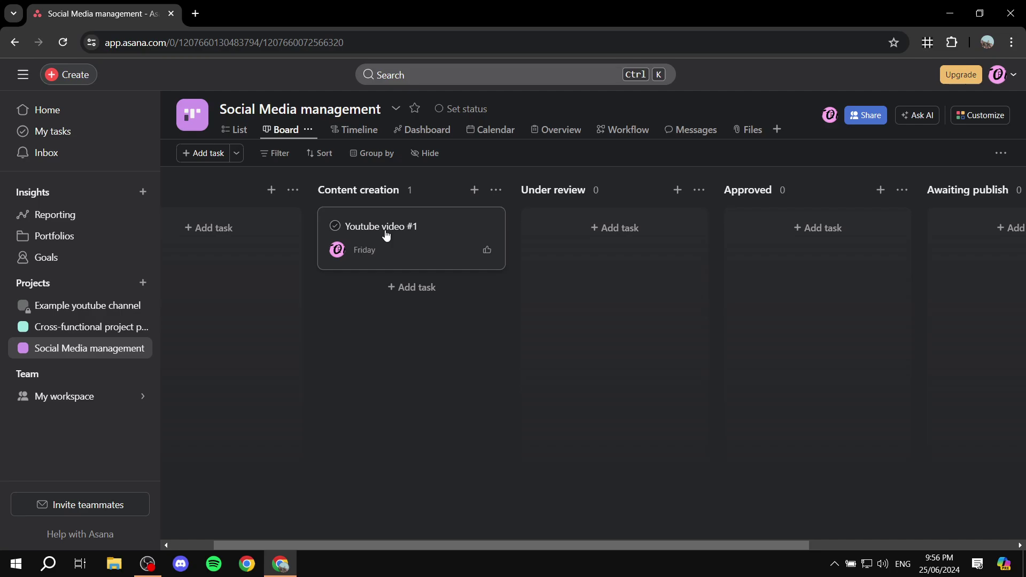
Step: Mark the Youtube video #1 task complete and move it from Content creation to Under review
{"action": "left_click", "coordinate": [351, 240]}
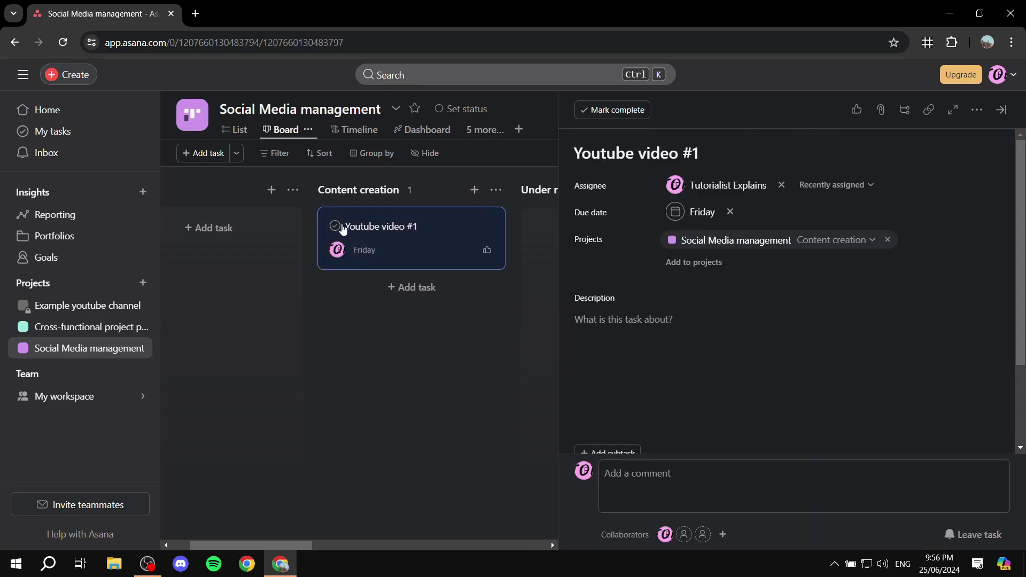
{"action": "left_click", "coordinate": [335, 226]}
{"action": "left_click", "coordinate": [453, 253]}
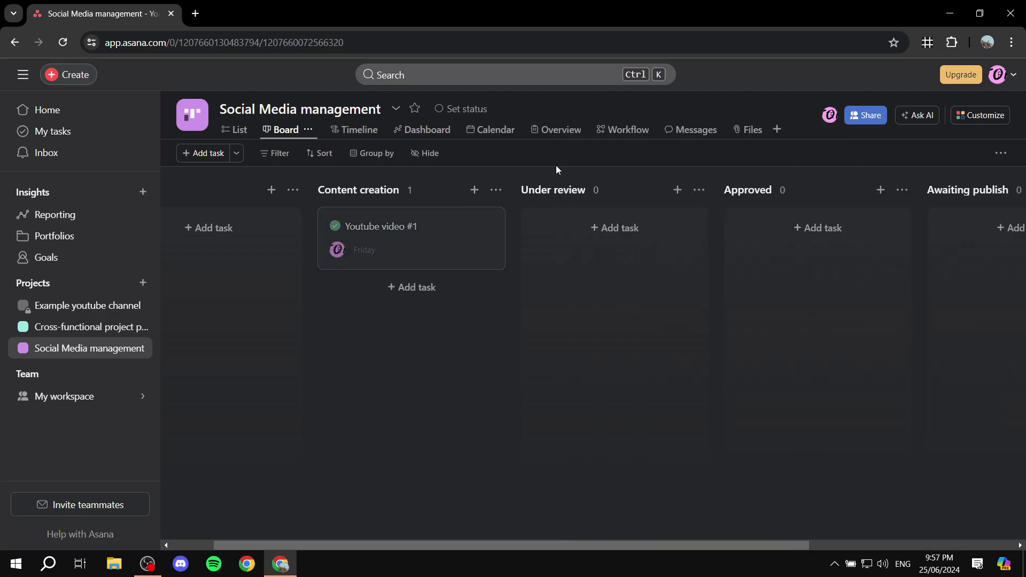
{"action": "left_click_drag", "start_coordinate": [430, 236], "coordinate": [664, 267]}
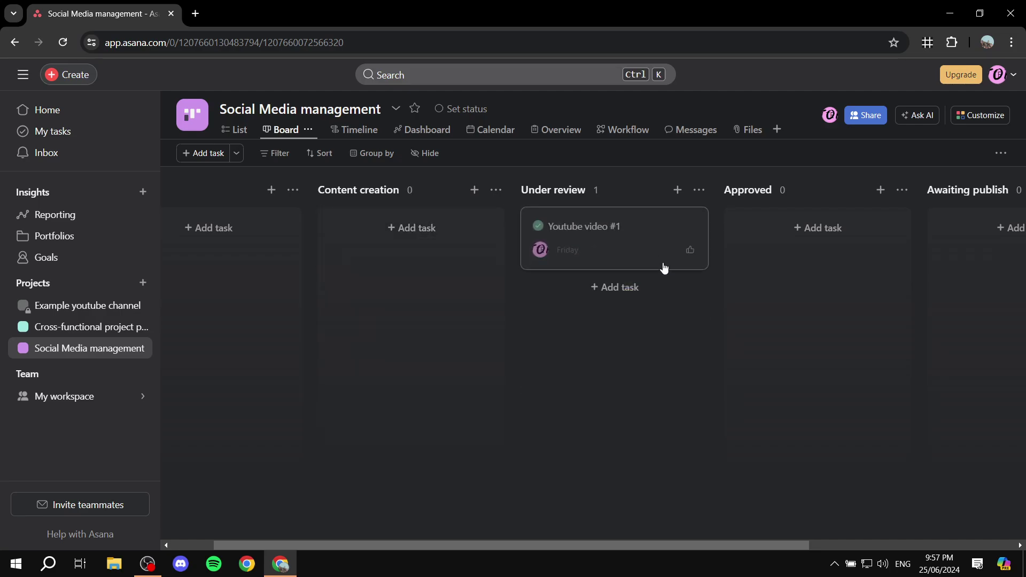
Step: Remove the completed status from the Youtube video #1 task in Under review and recheck its details
{"action": "left_click", "coordinate": [612, 226]}
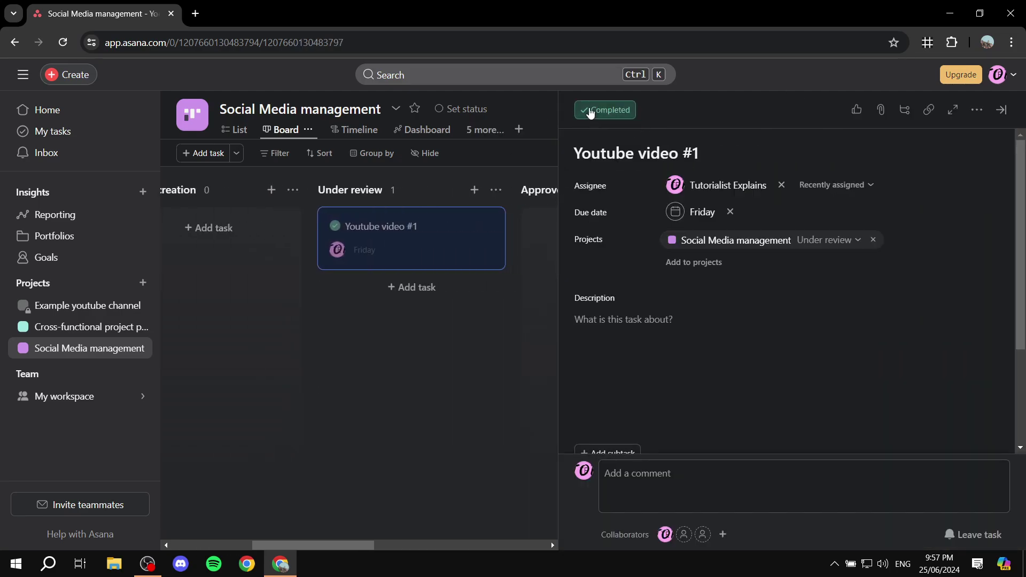
{"action": "left_click", "coordinate": [588, 109]}
{"action": "key", "text": "Escape"}
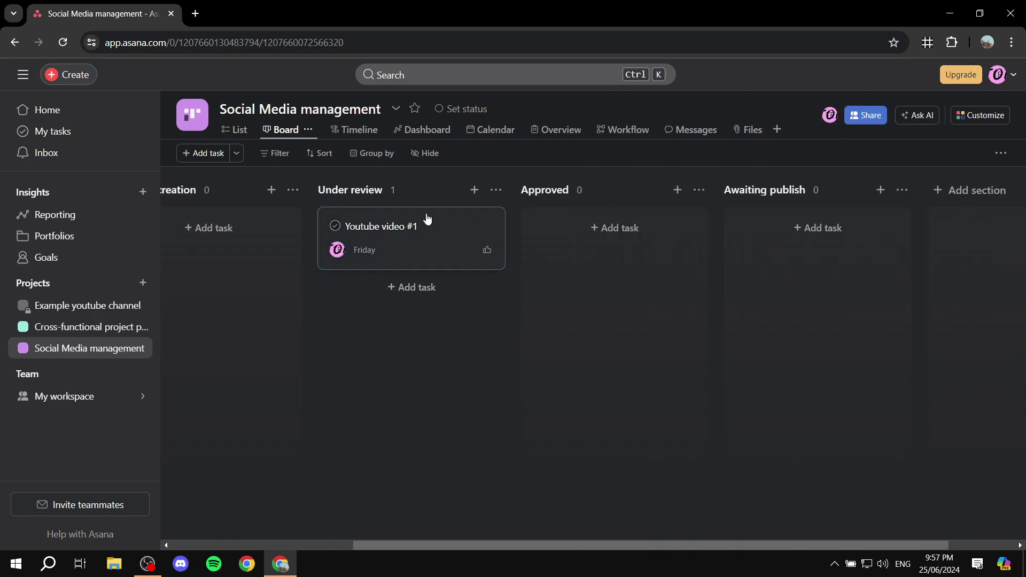
{"action": "left_click", "coordinate": [427, 217]}
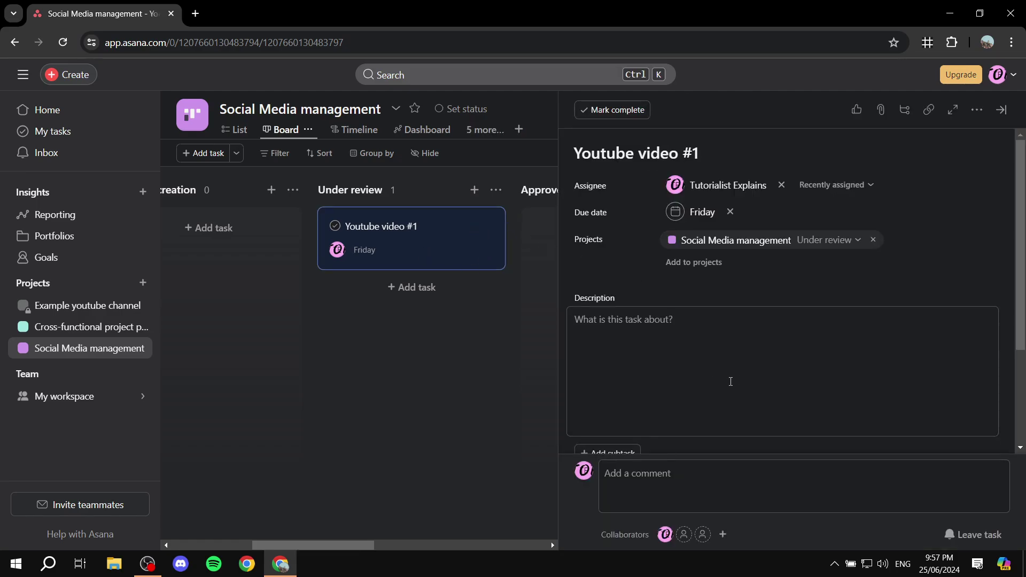
{"action": "left_click", "coordinate": [440, 412]}
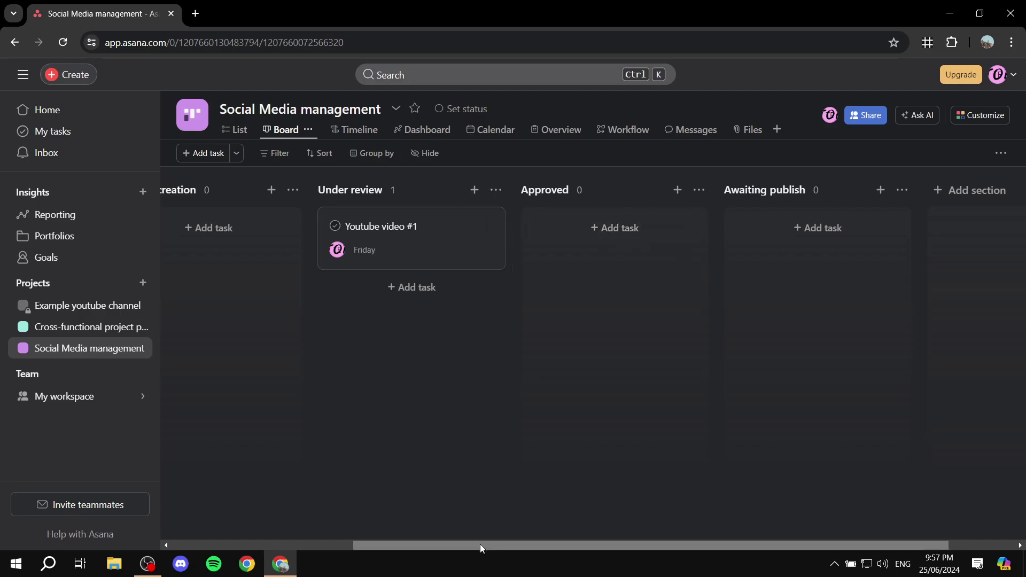
Step: Move the Youtube video #1 task from Under review to Awaiting publish, check its details, and return to the Ideas section
{"action": "left_click_drag", "start_coordinate": [480, 544], "coordinate": [532, 546]}
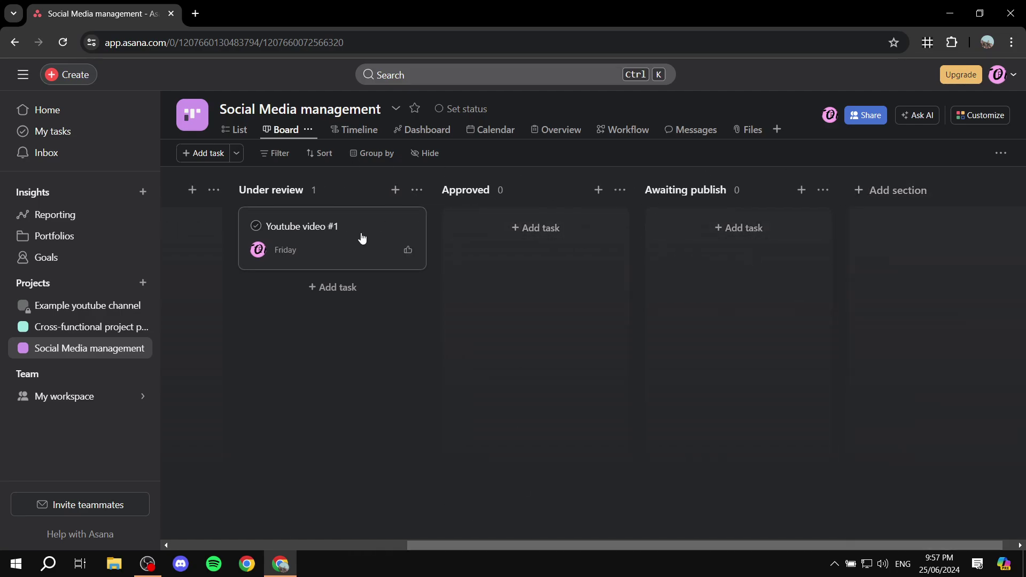
{"action": "left_click_drag", "start_coordinate": [362, 238], "coordinate": [737, 263]}
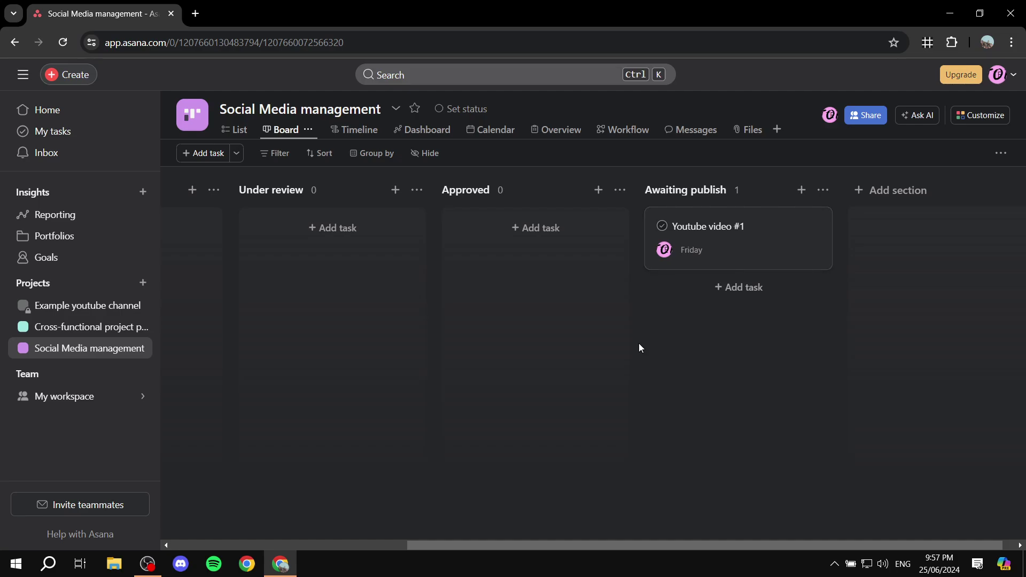
{"action": "left_click", "coordinate": [787, 251]}
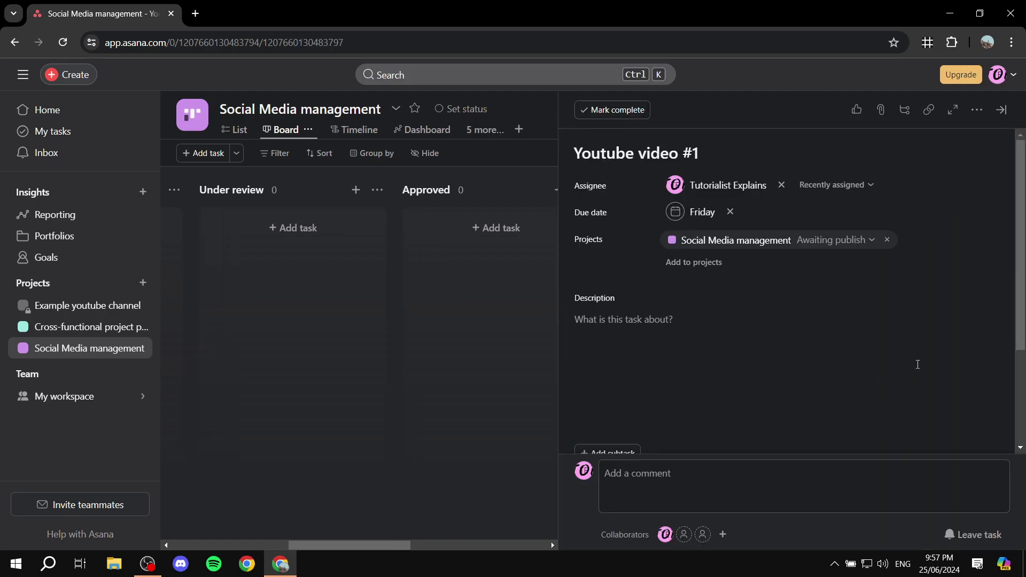
{"action": "left_click", "coordinate": [415, 418]}
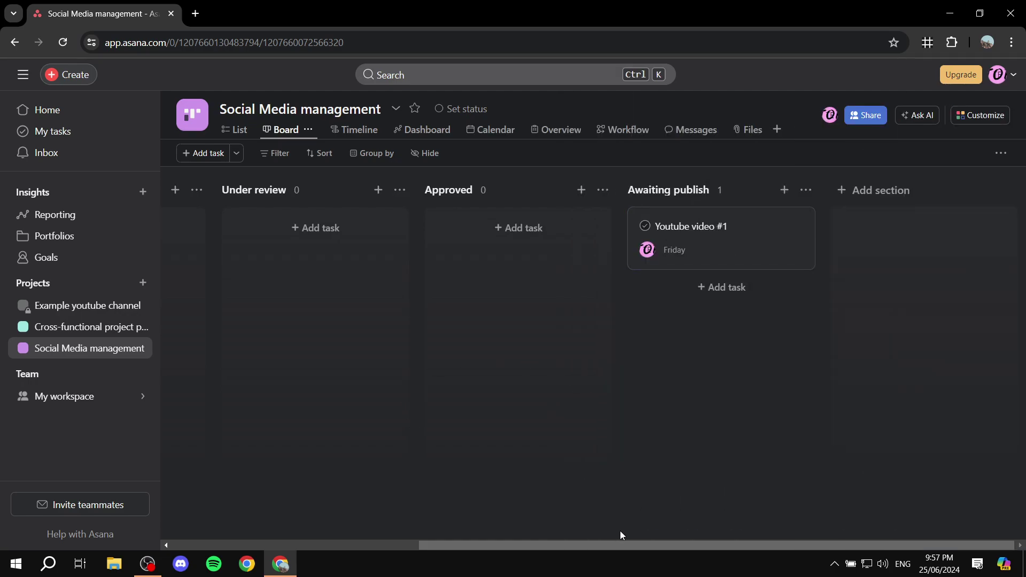
{"action": "left_click_drag", "start_coordinate": [606, 546], "coordinate": [254, 502]}
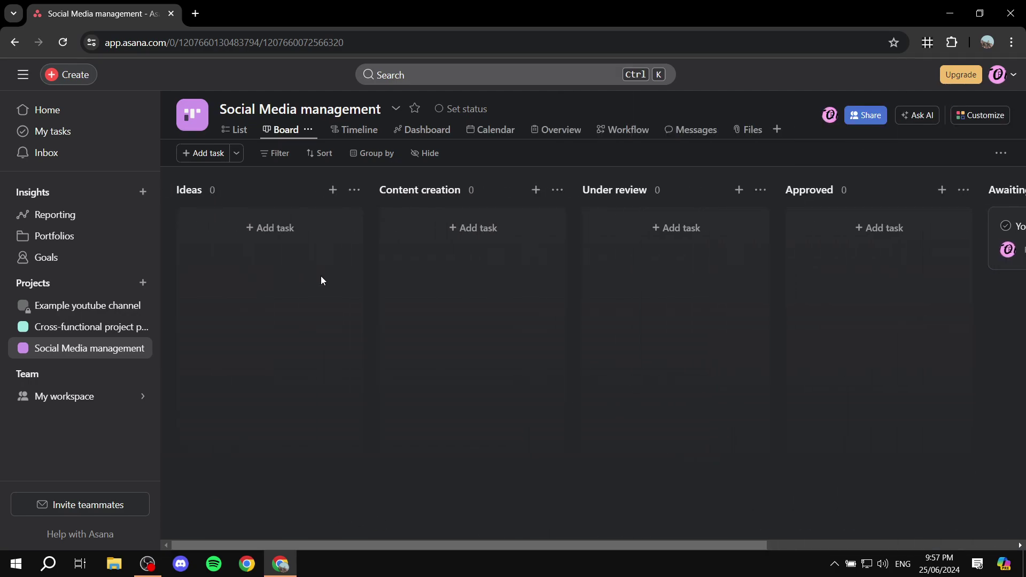